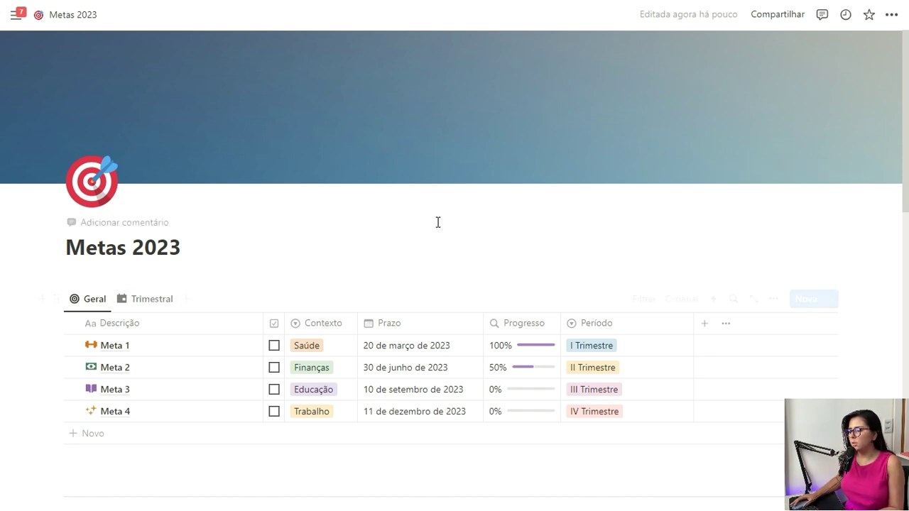
# Mark Tarefa 1 under Meta 3 as done in the Tarefas list
pyautogui.scroll(-5, 437, 225)
pyautogui.scroll(2, 438, 227)
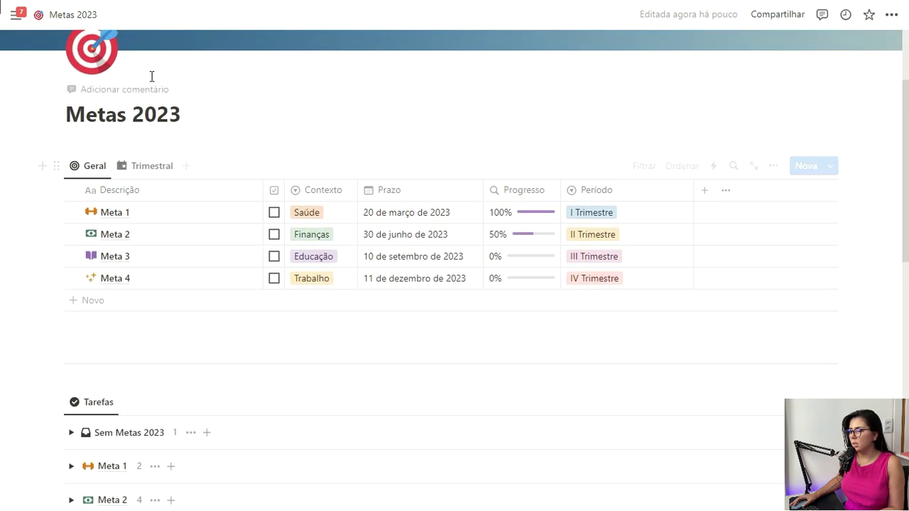
pyautogui.scroll(-1, 183, 165)
pyautogui.scroll(-3, 183, 165)
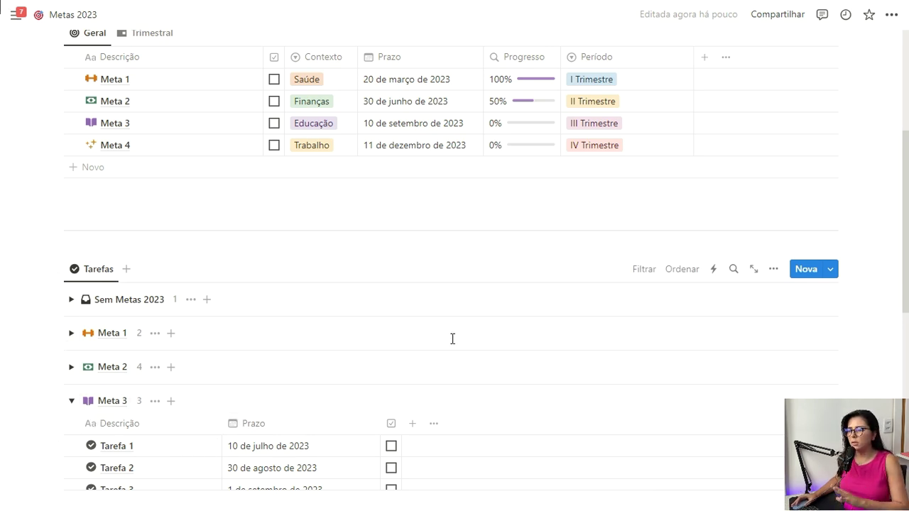
pyautogui.scroll(2, 454, 339)
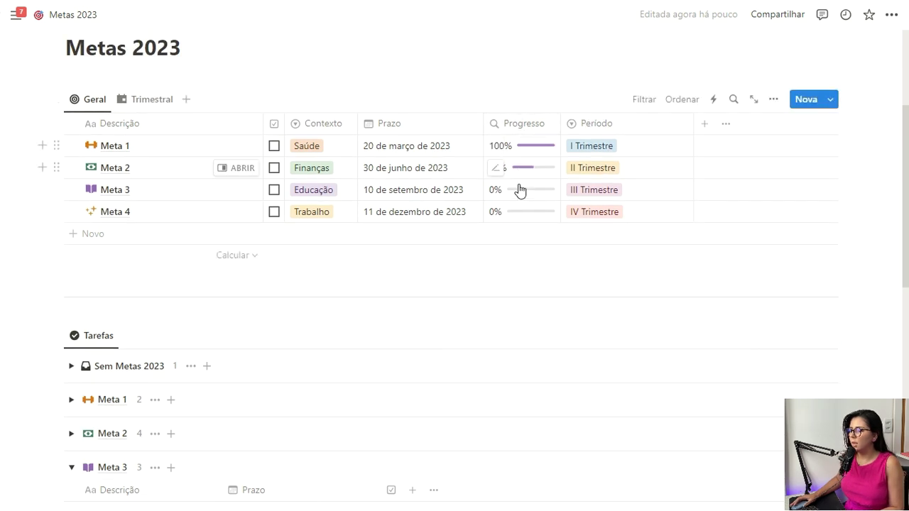
pyautogui.scroll(-4, 303, 258)
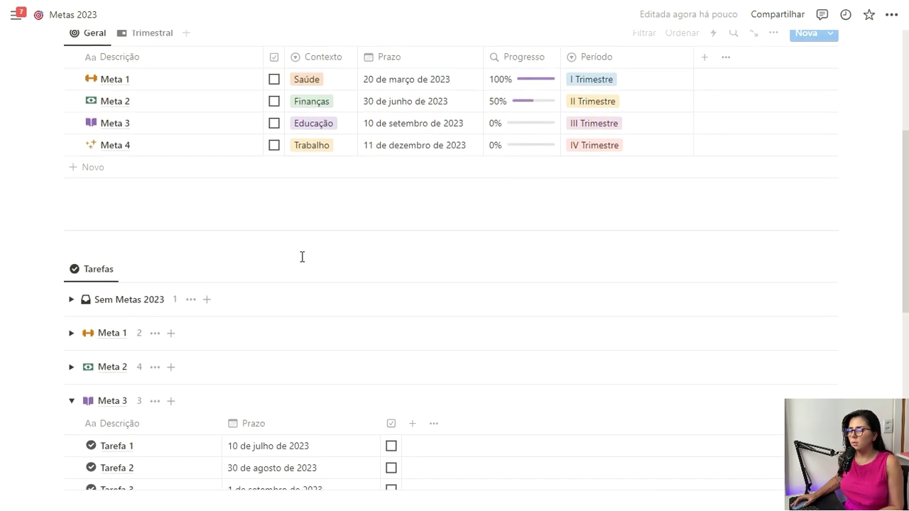
pyautogui.click(392, 379)
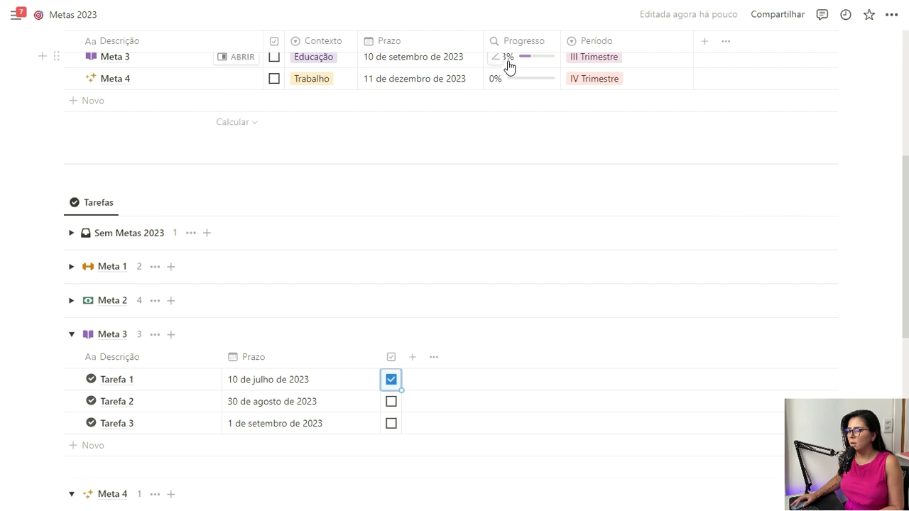
# Look over the goals by quarter in the Trimestral view and return to the Geral view
pyautogui.scroll(2, 502, 319)
pyautogui.scroll(5, 503, 307)
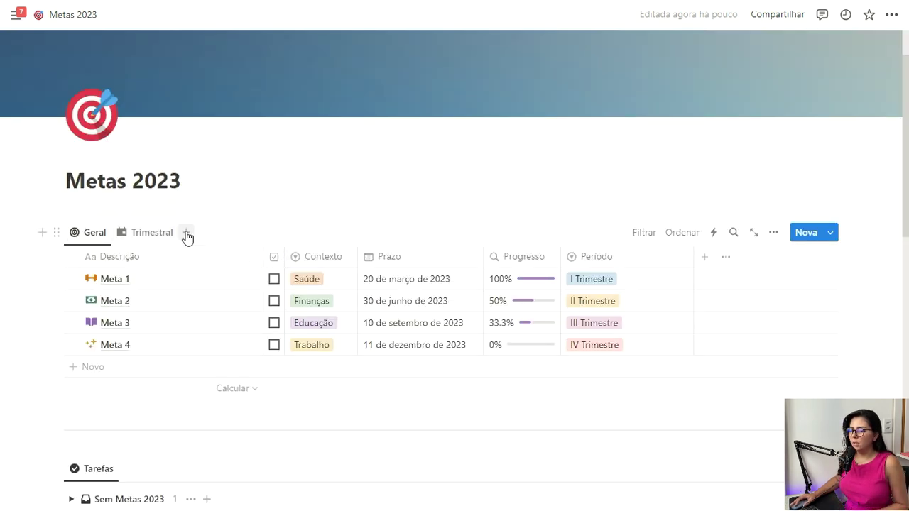
pyautogui.click(128, 234)
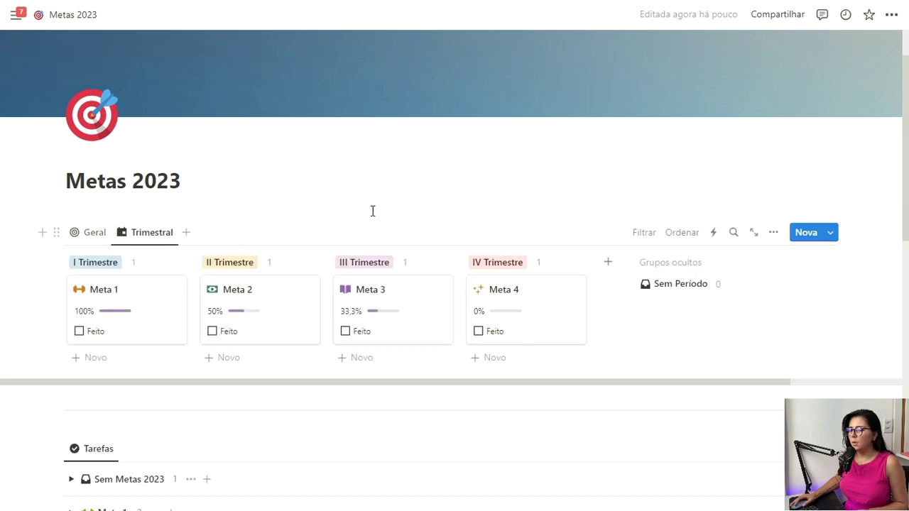
pyautogui.click(148, 236)
pyautogui.click(95, 233)
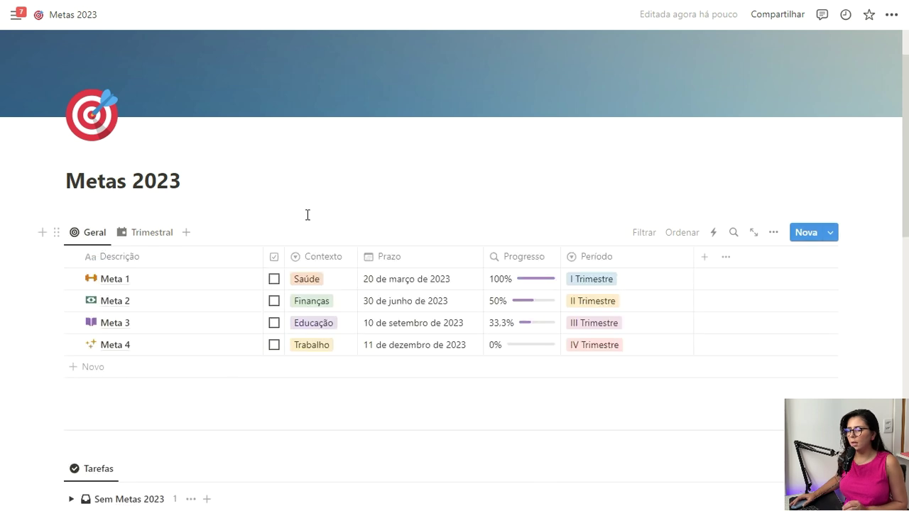
# Expand Meta 1's task list and mark Meta 1 as done in the goals table
pyautogui.scroll(-2, 306, 213)
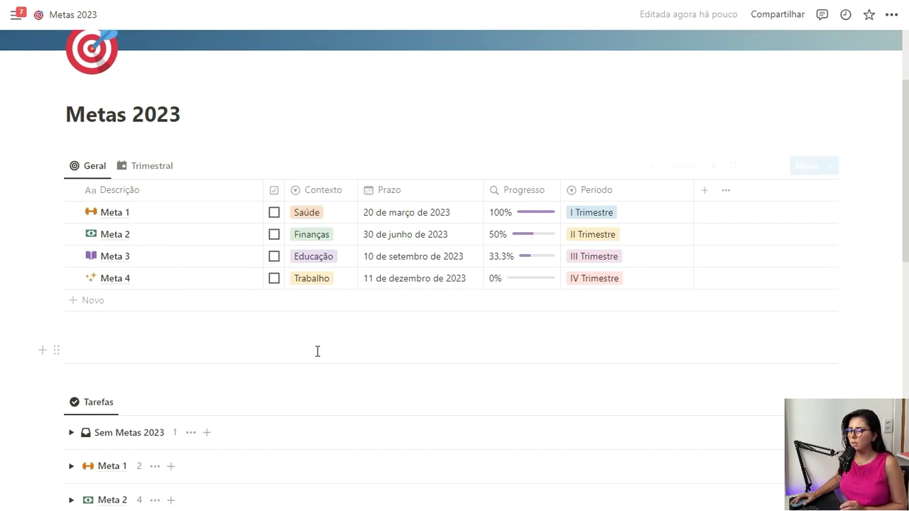
pyautogui.scroll(-2, 307, 323)
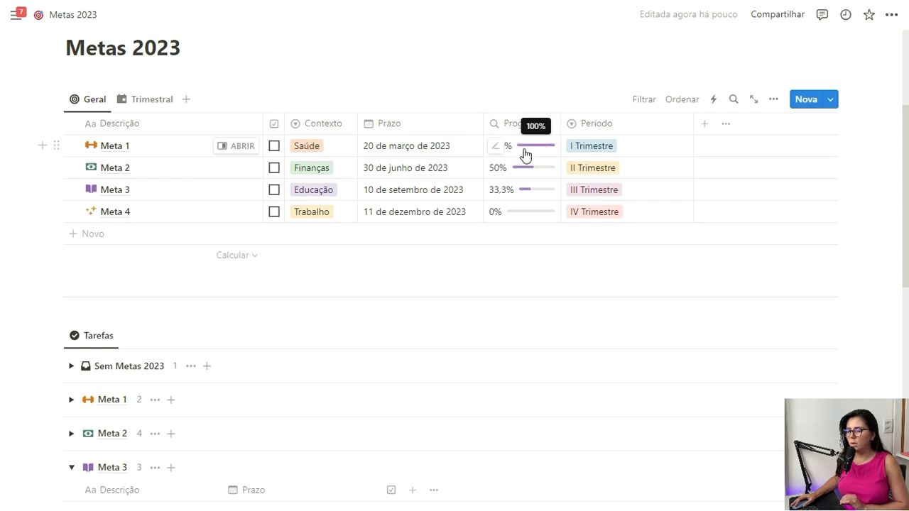
pyautogui.click(71, 400)
pyautogui.scroll(-2, 275, 343)
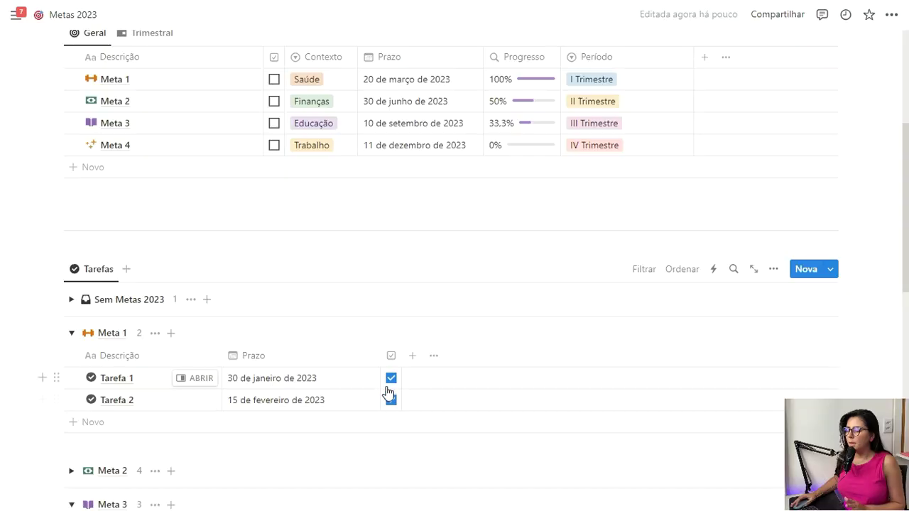
pyautogui.scroll(2, 389, 395)
pyautogui.click(273, 147)
# Filter the Trimestral board by the Feito property so that completed goals are hidden
pyautogui.click(162, 100)
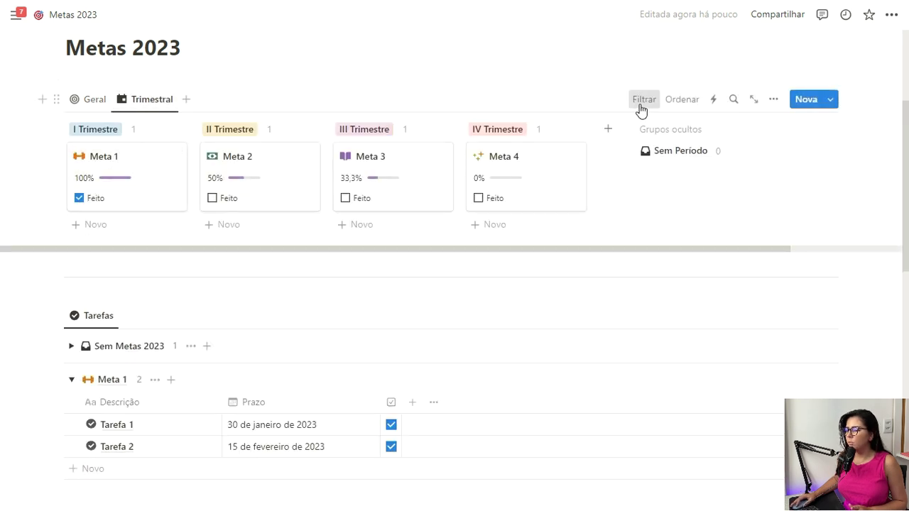
pyautogui.click(642, 105)
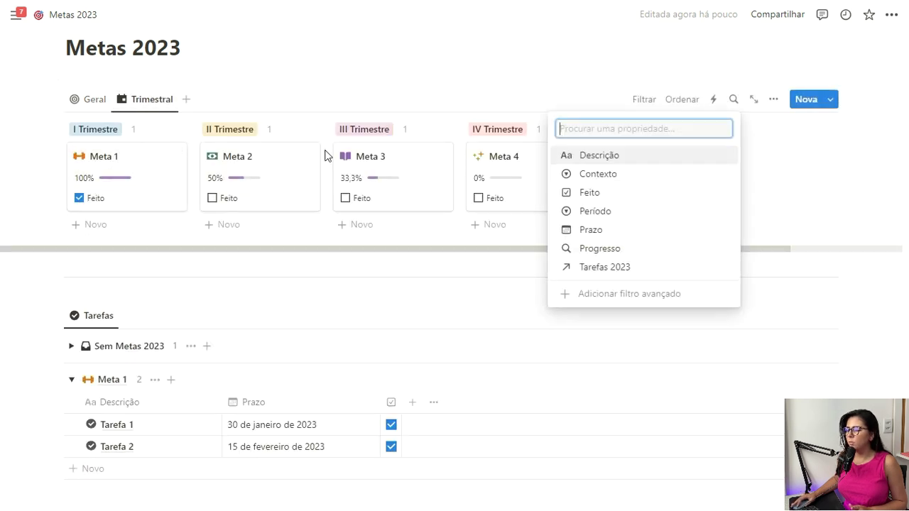
pyautogui.click(612, 200)
pyautogui.click(142, 175)
pyautogui.click(645, 99)
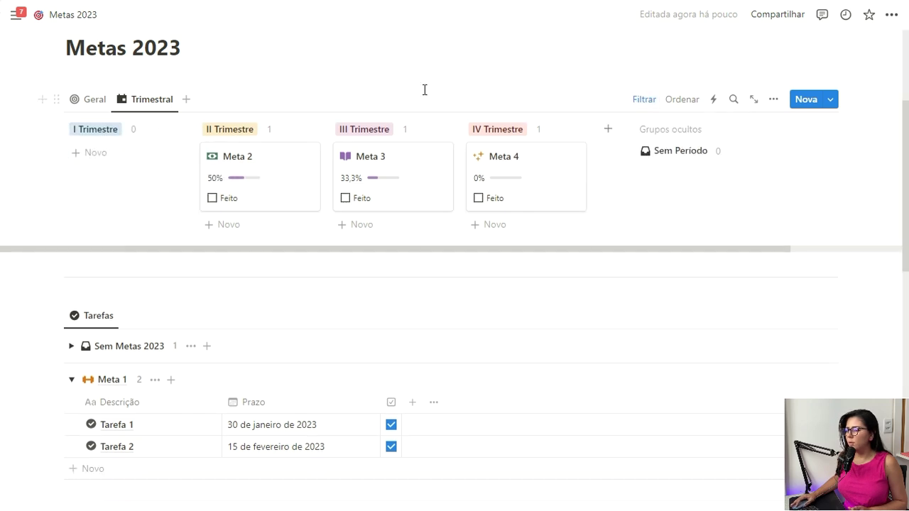
# Check the goals in the Geral table and remove the Feito filter from the Trimestral board
pyautogui.click(87, 103)
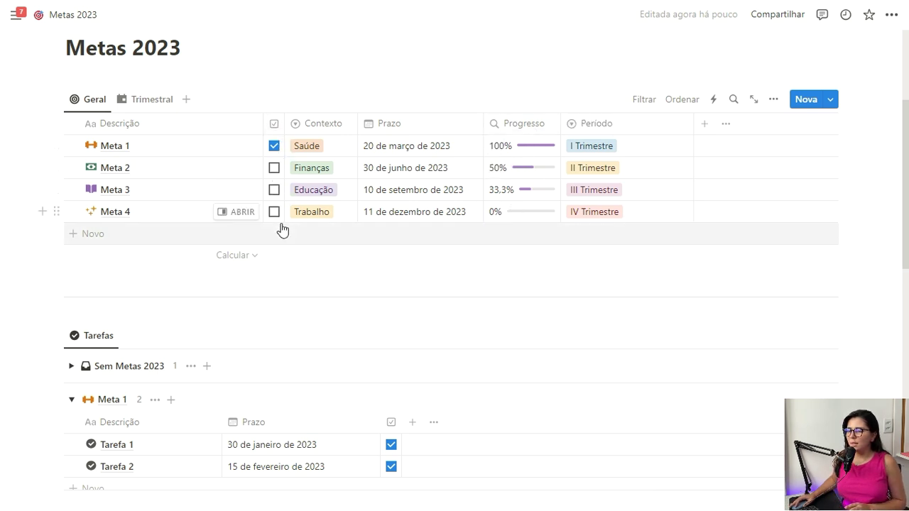
pyautogui.click(147, 99)
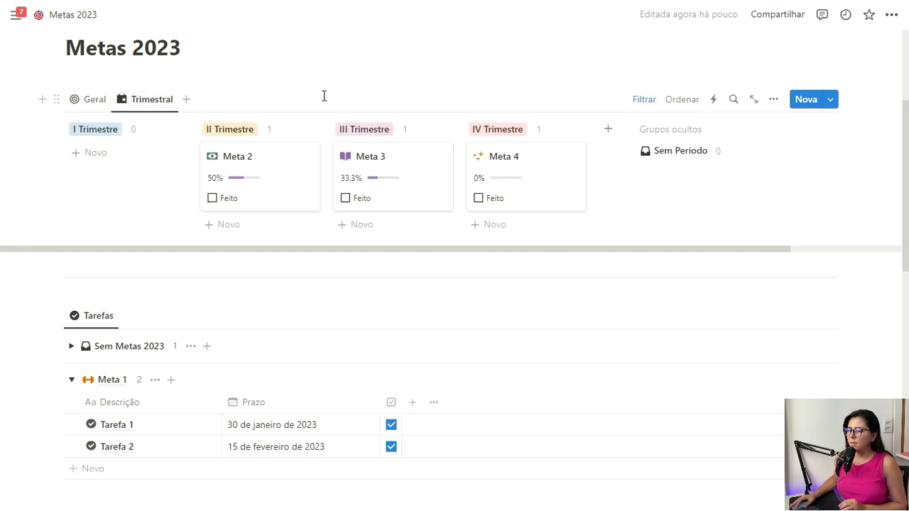
pyautogui.click(644, 103)
pyautogui.click(170, 129)
pyautogui.click(187, 150)
pyautogui.click(224, 156)
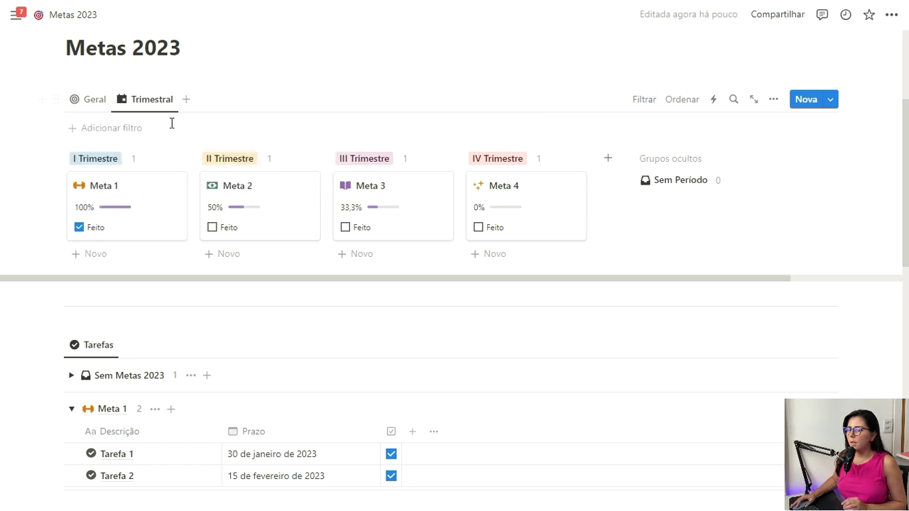
# Add a filter to the Trimestral board that shows only goals with Progresso ≠ 1, and collapse the filter bar
pyautogui.click(140, 130)
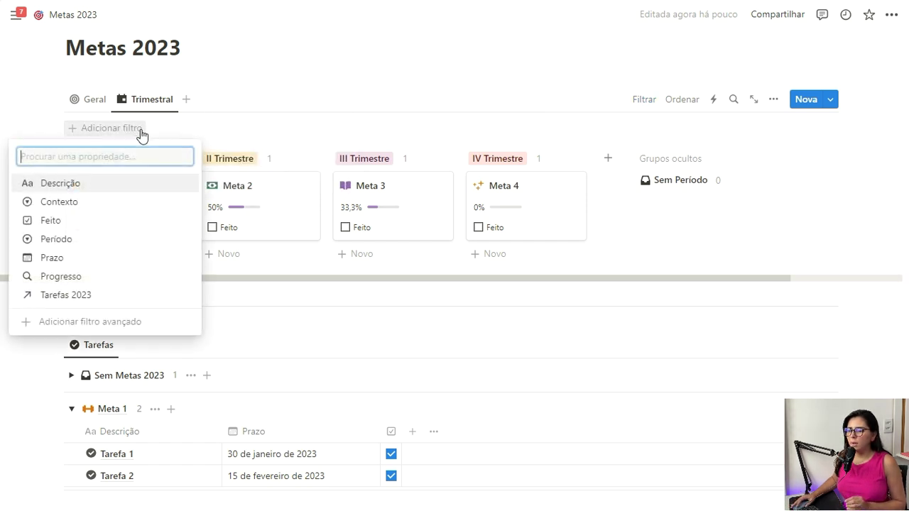
pyautogui.click(62, 277)
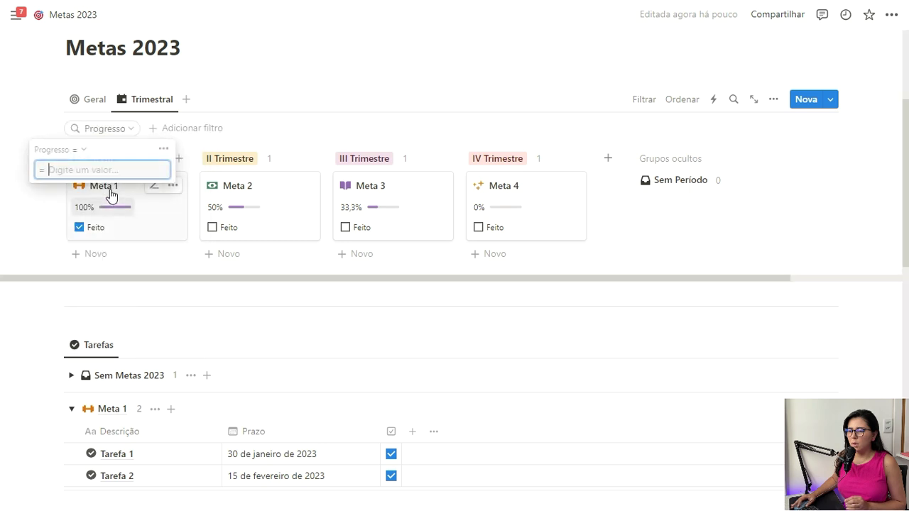
pyautogui.click(83, 153)
pyautogui.click(45, 189)
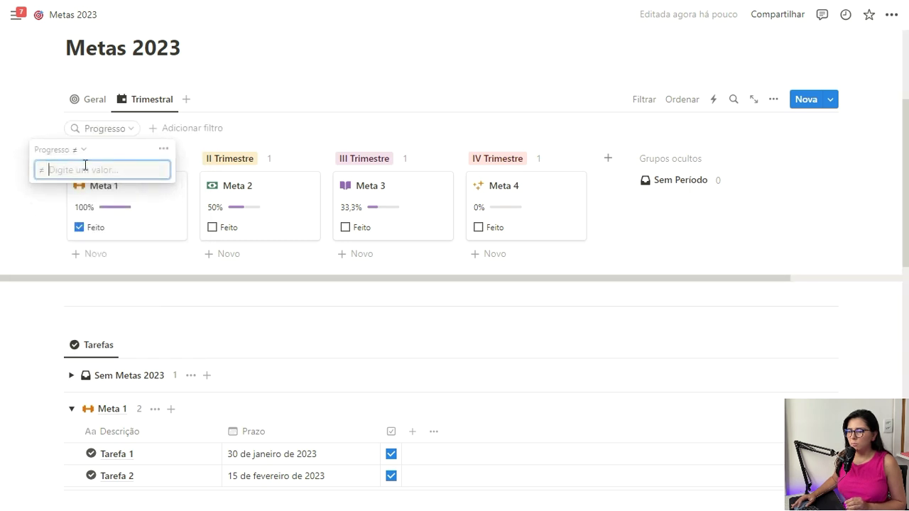
pyautogui.write('1')
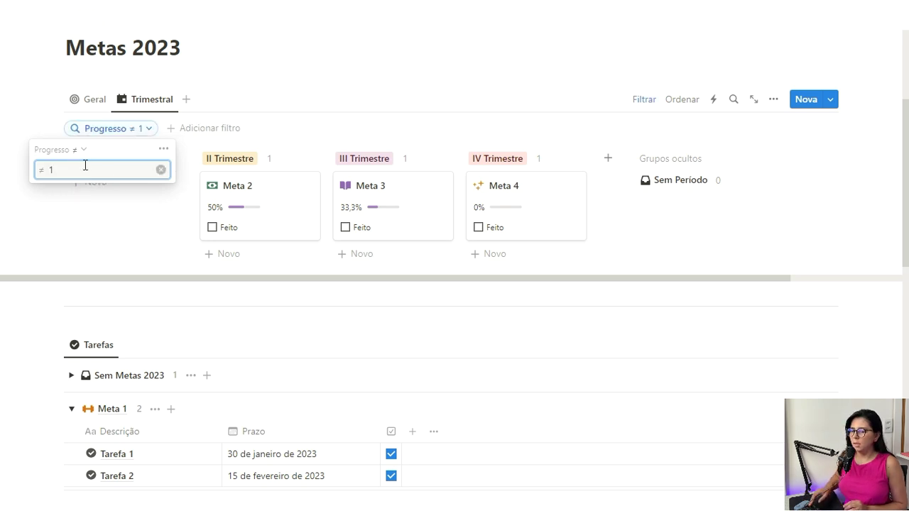
pyautogui.click(644, 98)
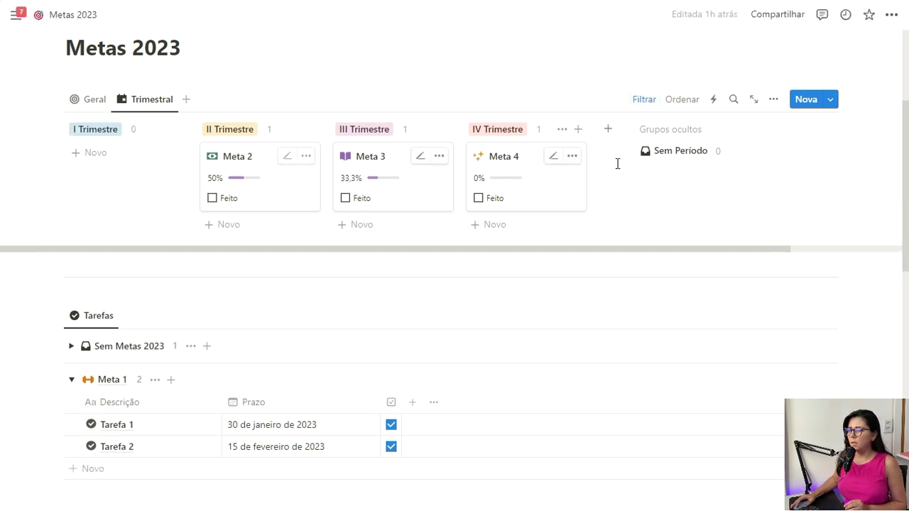
# Compare the Geral table with the filtered Trimestral board and review the task lists grouped under each goal
pyautogui.click(97, 102)
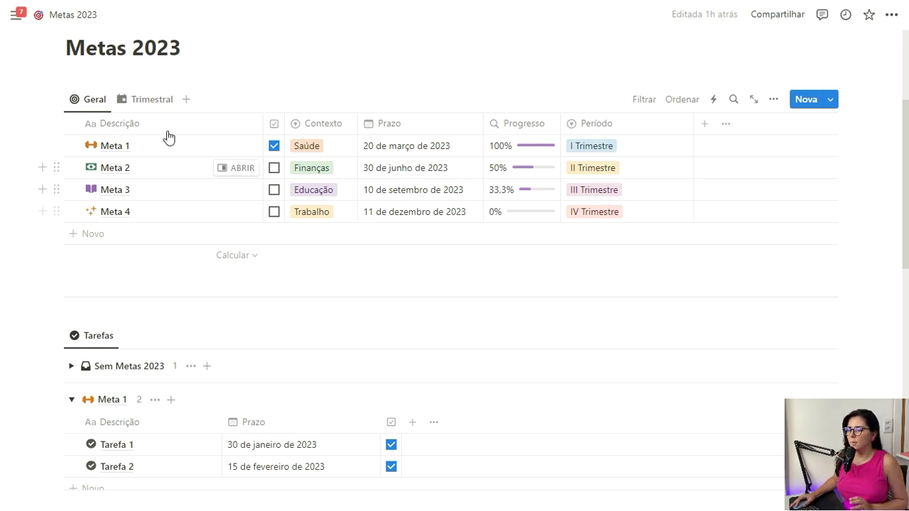
pyautogui.click(144, 103)
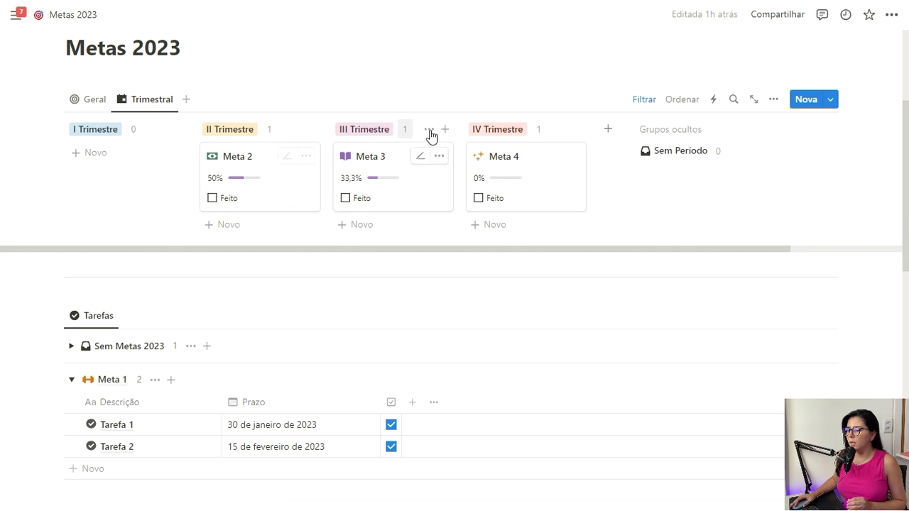
pyautogui.click(93, 103)
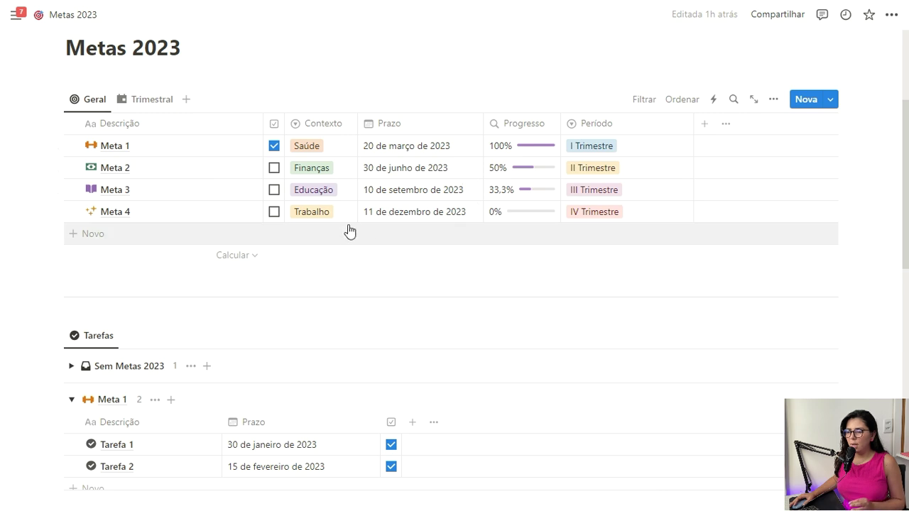
pyautogui.scroll(-2, 395, 142)
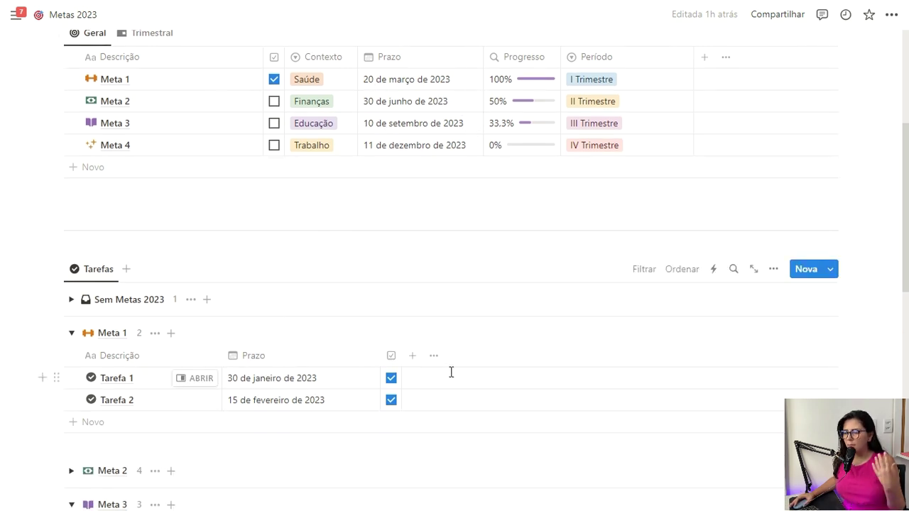
pyautogui.scroll(2, 394, 355)
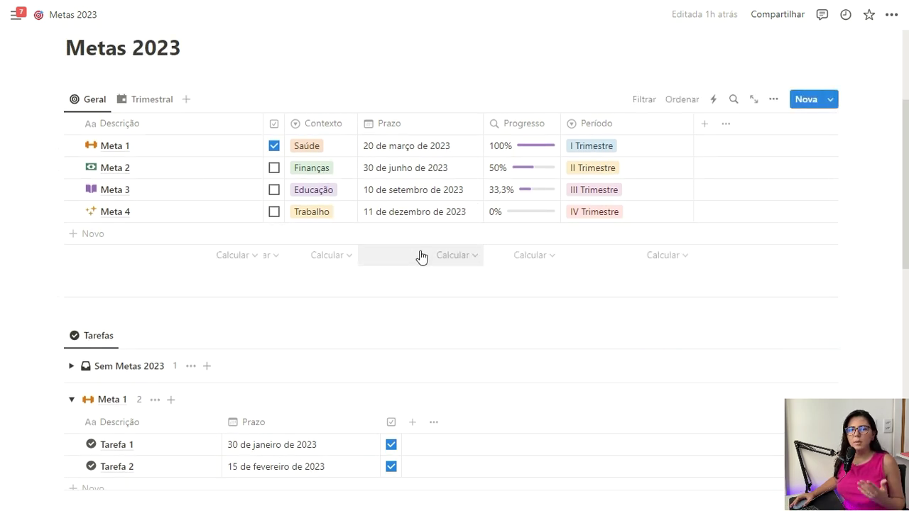
pyautogui.scroll(-5, 420, 222)
pyautogui.scroll(4, 483, 237)
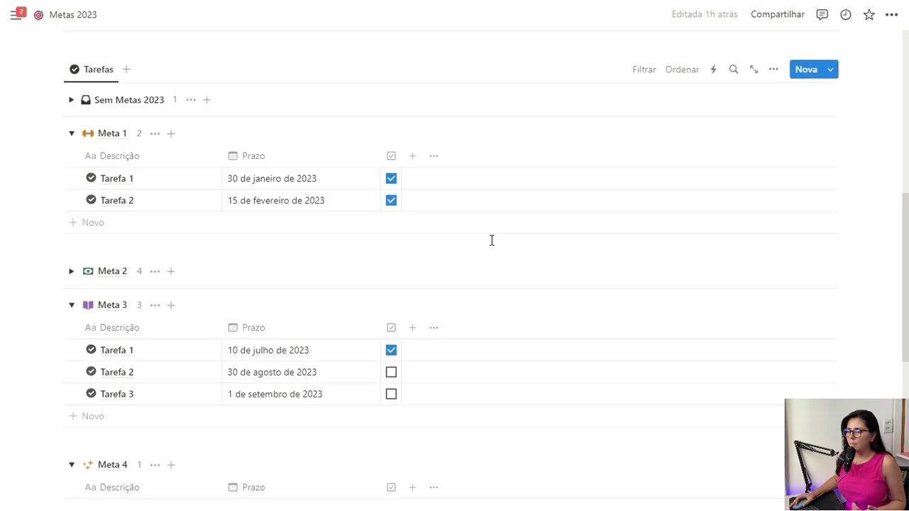
pyautogui.scroll(4, 514, 243)
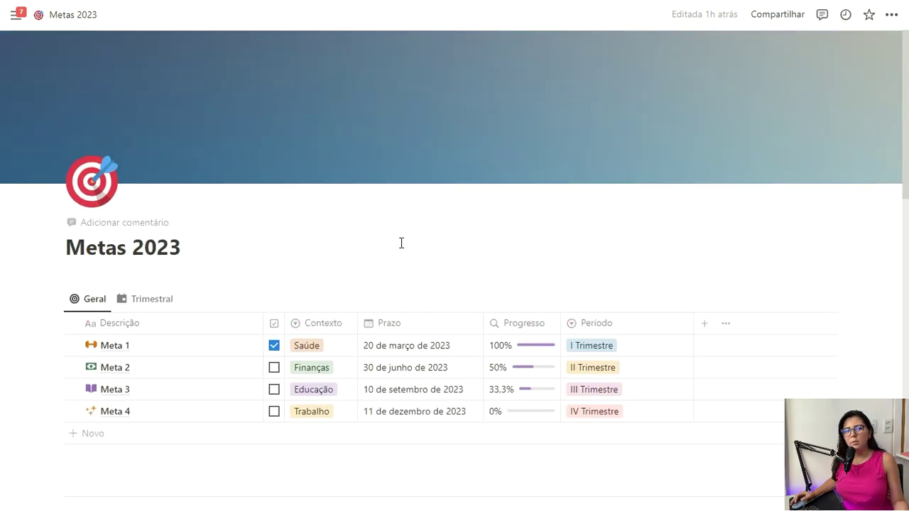
# Switch to the Metas 2.0 page and move the goals database's Por Área view ahead of Por trimestre
pyautogui.scroll(-2, 391, 244)
pyautogui.click(146, 234)
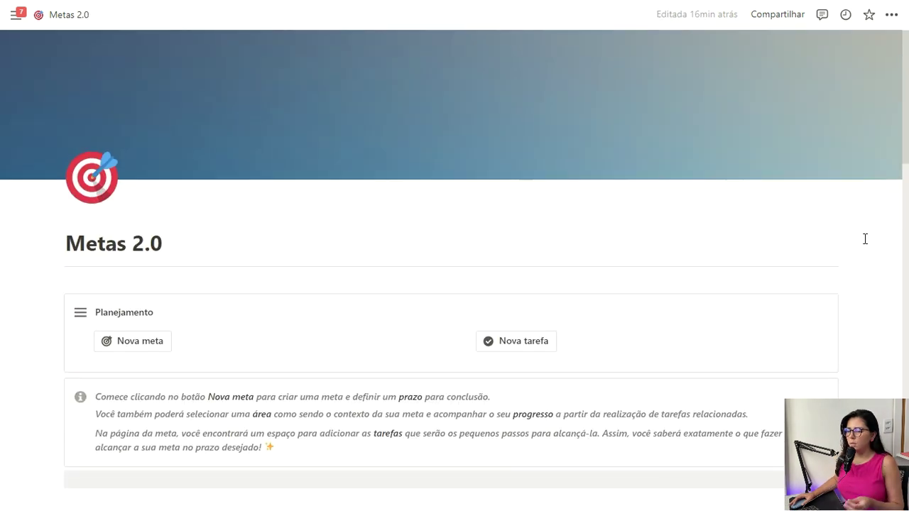
pyautogui.scroll(-2, 865, 238)
pyautogui.scroll(-2, 866, 238)
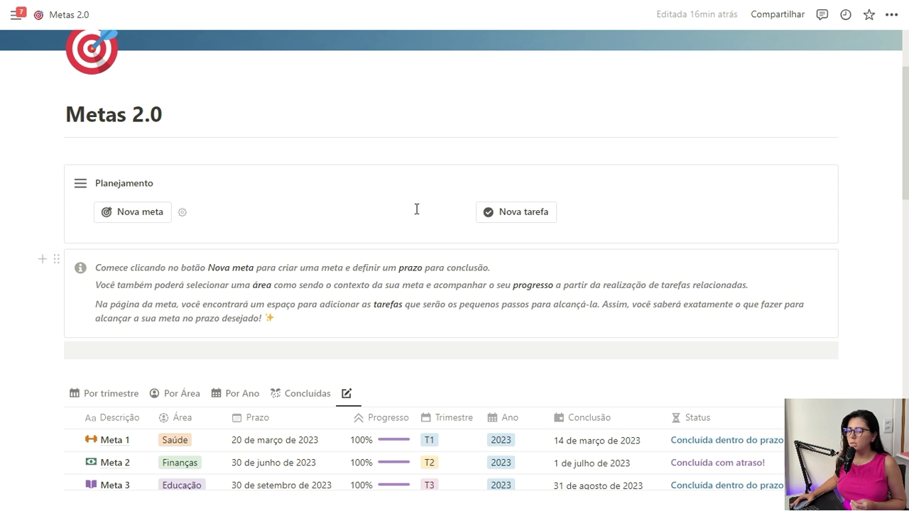
pyautogui.moveTo(187, 398); pyautogui.dragTo(106, 394)
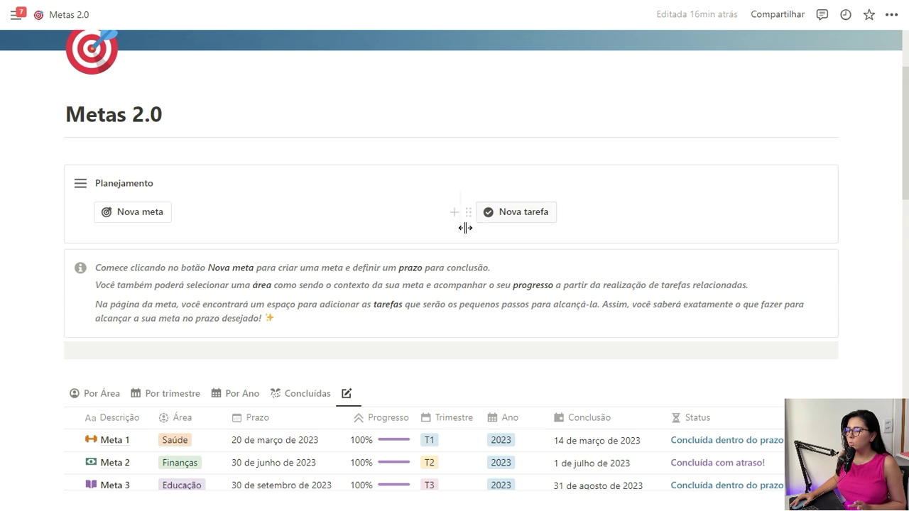
# Review the Metas 2.0 page's goals table, instructions and grouped task lists, and return to the Planejamento section
pyautogui.scroll(-8, 628, 242)
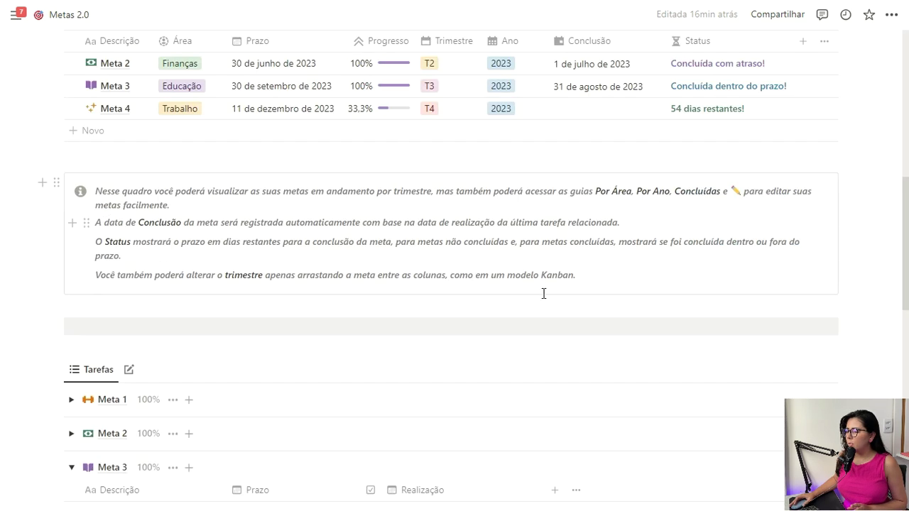
pyautogui.scroll(-5, 436, 256)
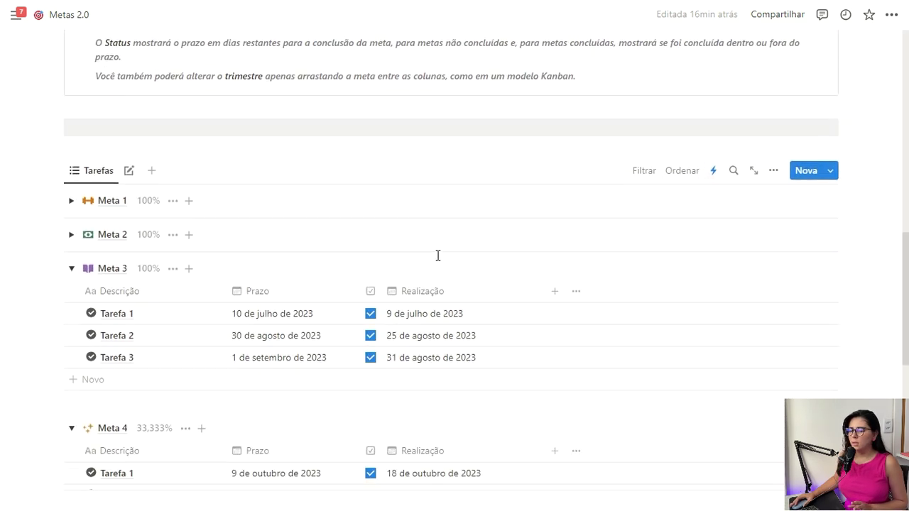
pyautogui.scroll(-3, 447, 277)
pyautogui.scroll(15, 455, 284)
pyautogui.scroll(1, 455, 292)
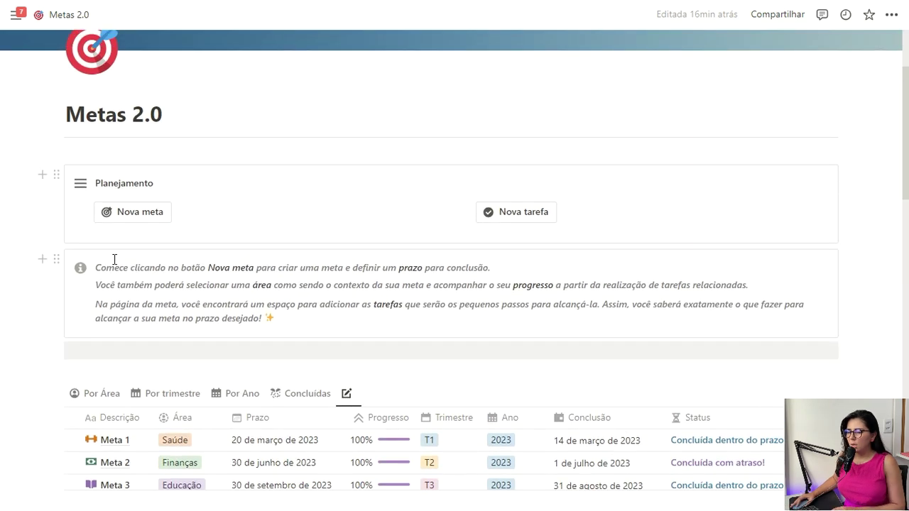
# Delete the instructions callout below the Planejamento section and show the goals database in its Por Área view
pyautogui.click(57, 260)
pyautogui.click(115, 176)
pyautogui.scroll(-2, 162, 277)
pyautogui.scroll(3, 556, 239)
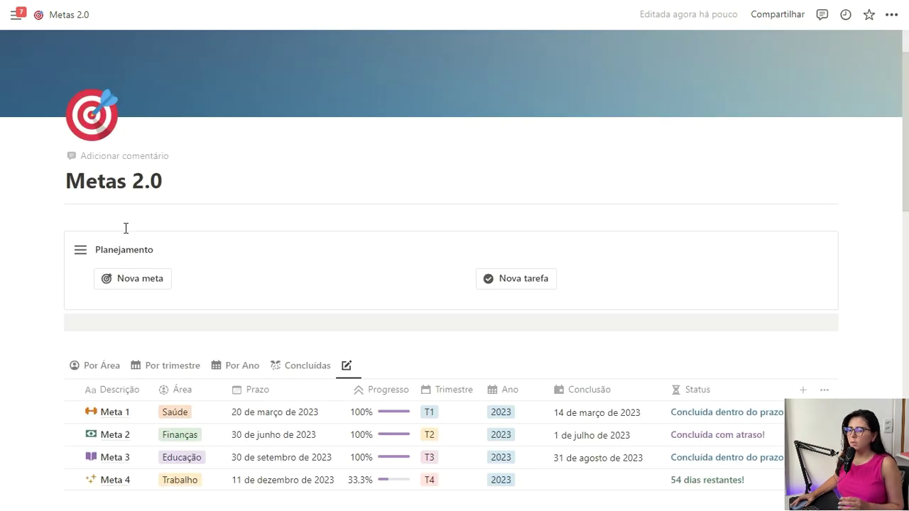
pyautogui.scroll(-1, 191, 267)
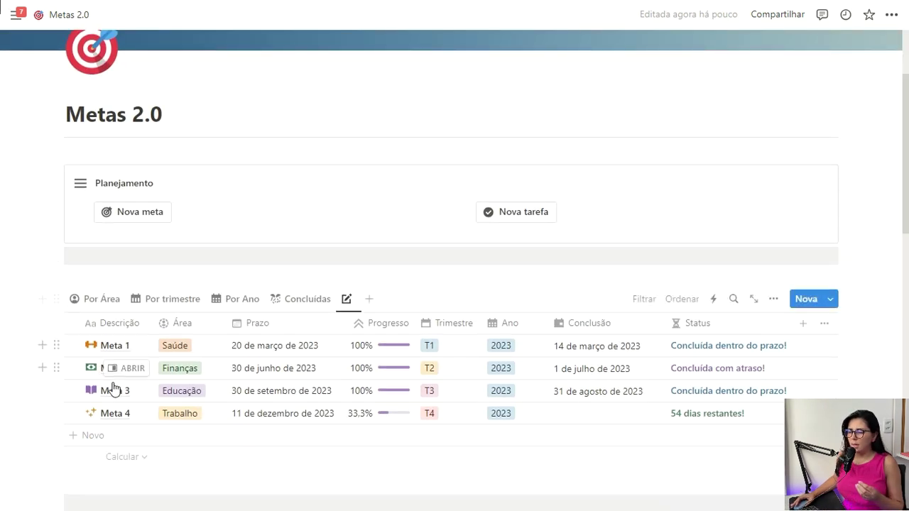
pyautogui.click(105, 299)
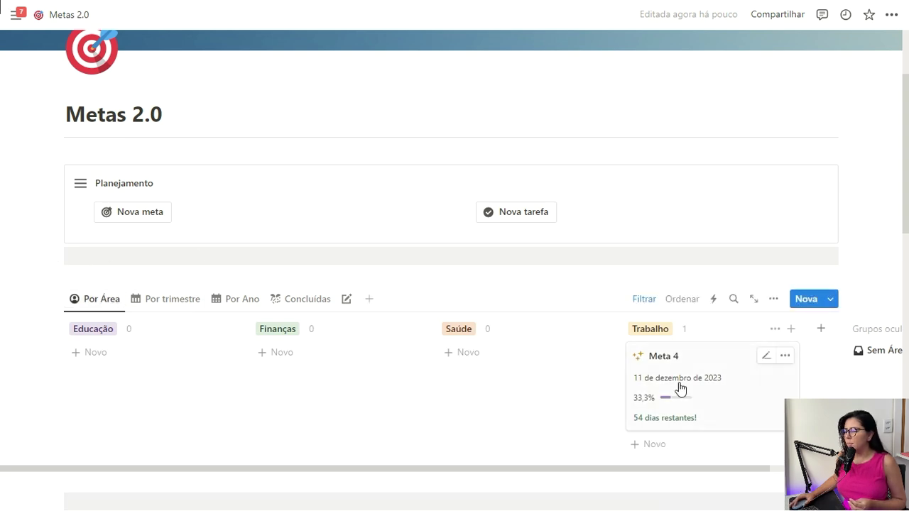
# Create a blank goal with the Nova meta button, look over its properties and Tarefas table, and delete it
pyautogui.click(140, 212)
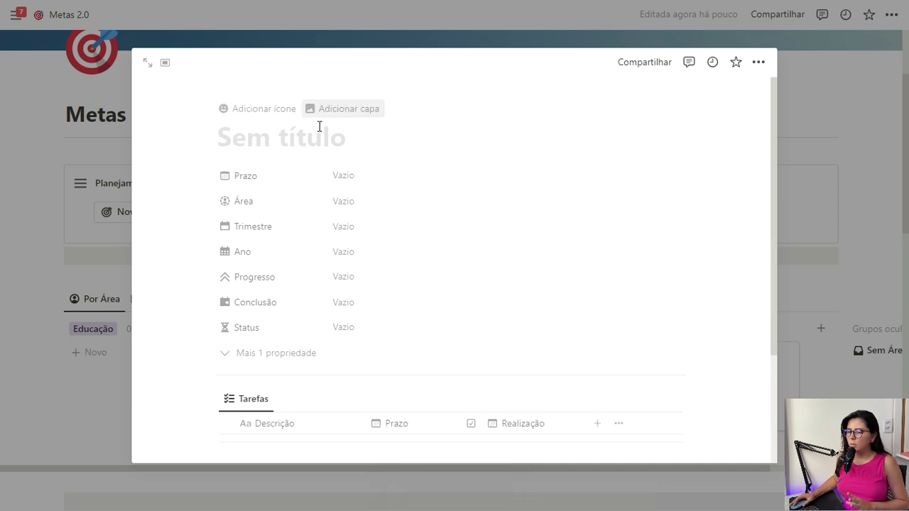
pyautogui.scroll(-3, 319, 294)
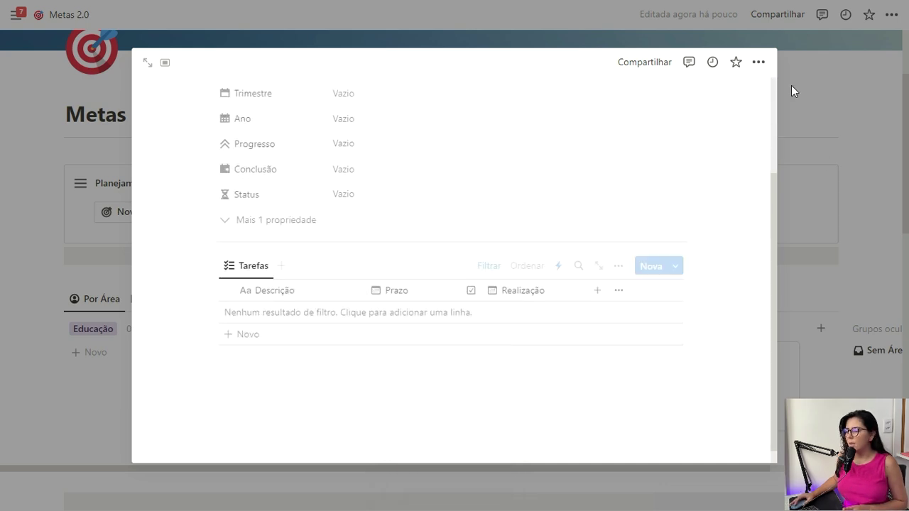
pyautogui.click(759, 63)
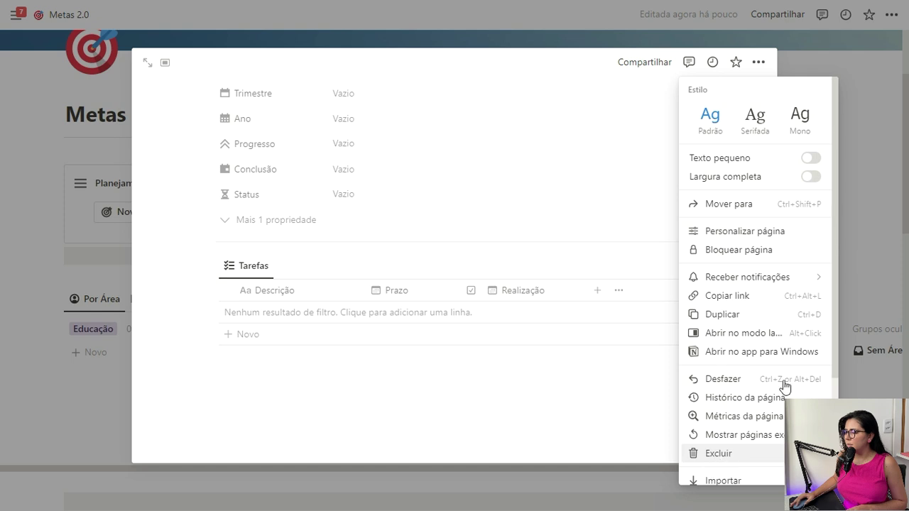
pyautogui.click(764, 453)
pyautogui.scroll(1, 711, 215)
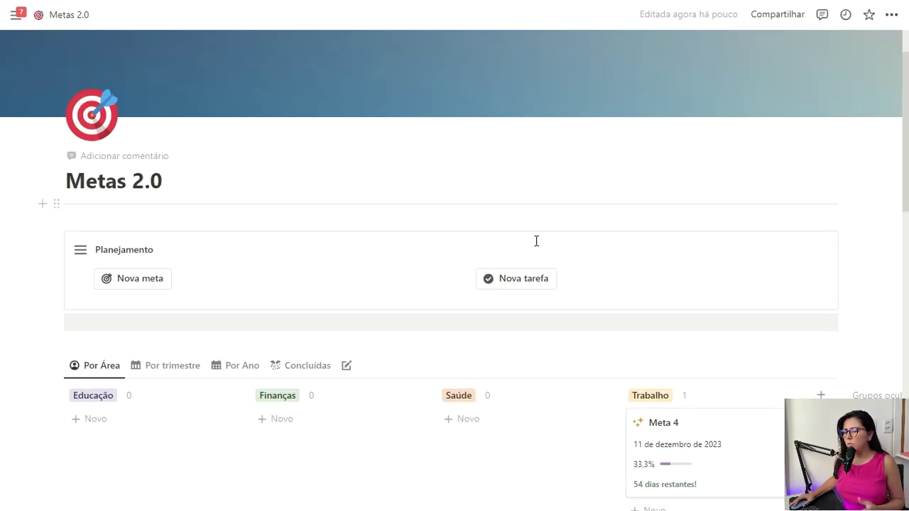
# Create a blank task with the Nova tarefa button, reveal its hidden Metas relation, and delete the task
pyautogui.click(525, 281)
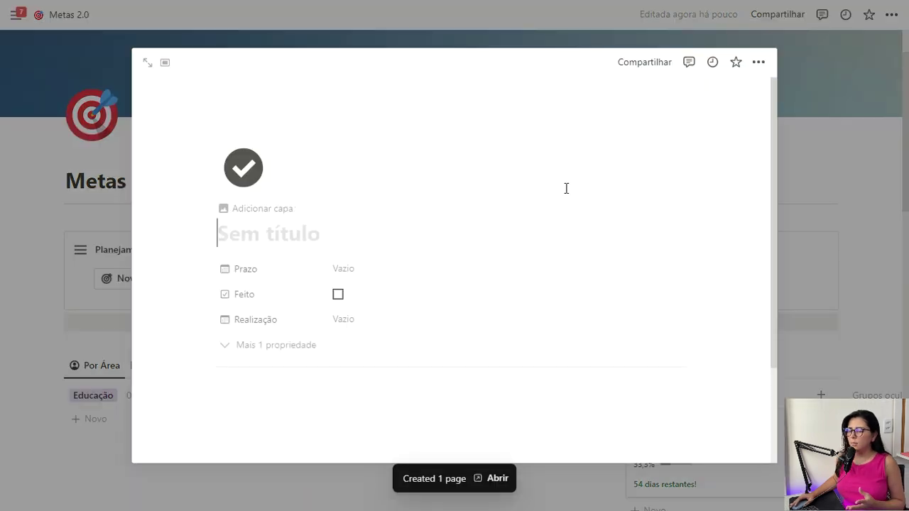
pyautogui.click(300, 346)
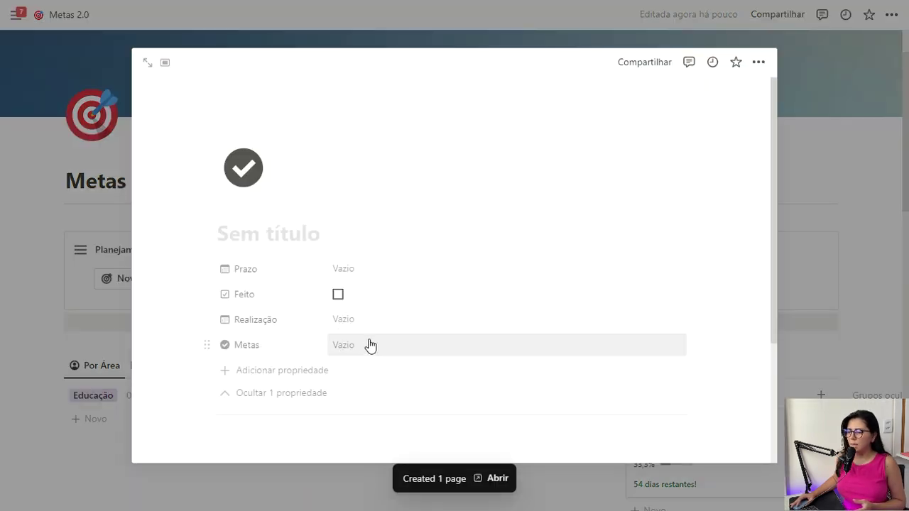
pyautogui.click(362, 348)
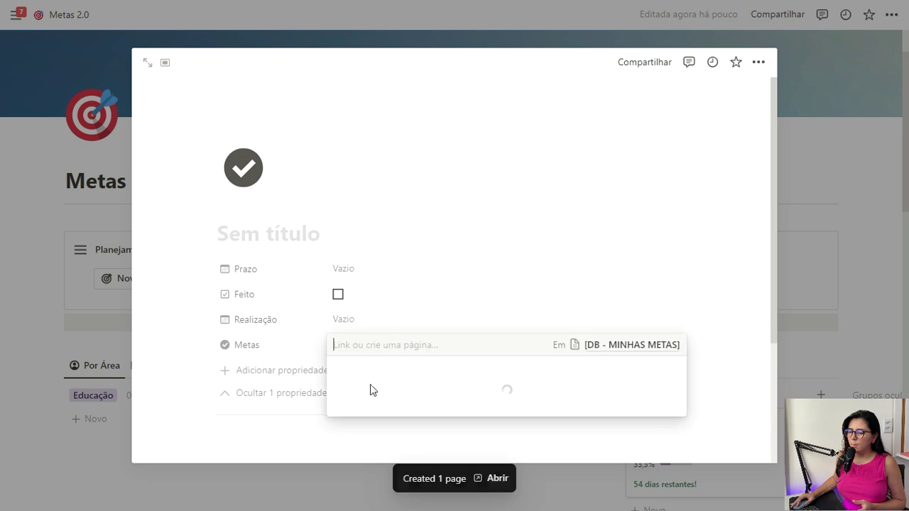
pyautogui.click(407, 310)
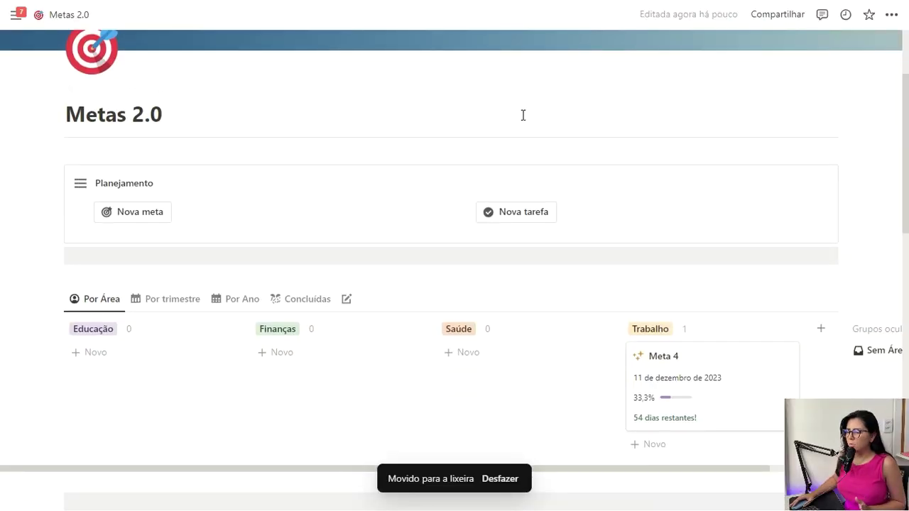
# Review the goals in the Por trimestre, Por Ano and Concluídas views and in the full table view
pyautogui.scroll(-1, 240, 163)
pyautogui.scroll(1, 194, 162)
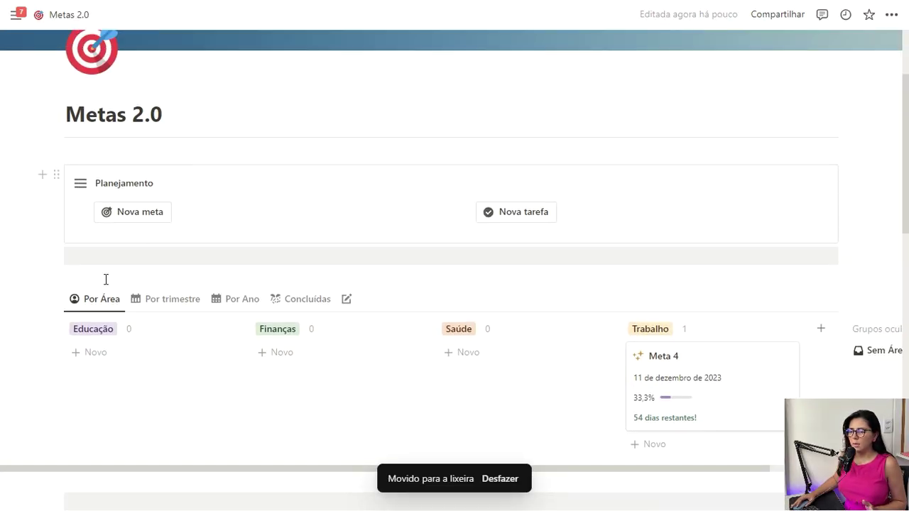
pyautogui.click(197, 301)
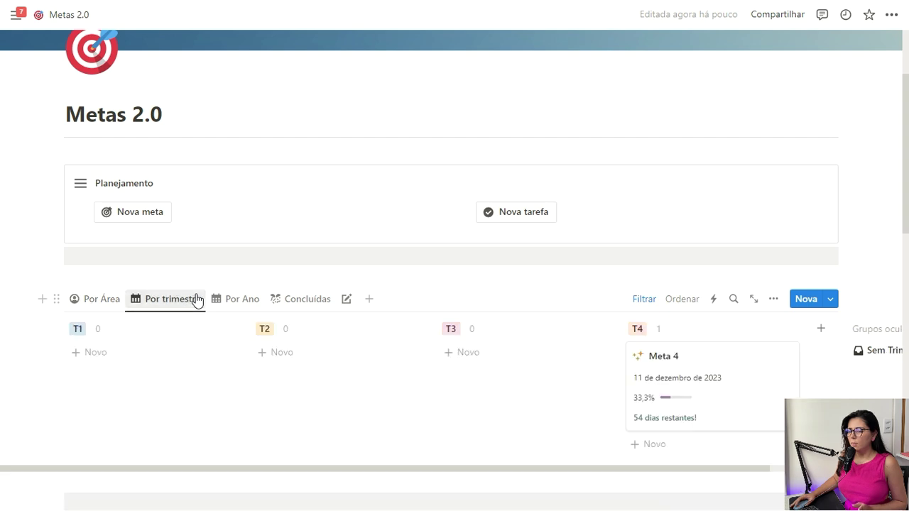
pyautogui.click(236, 299)
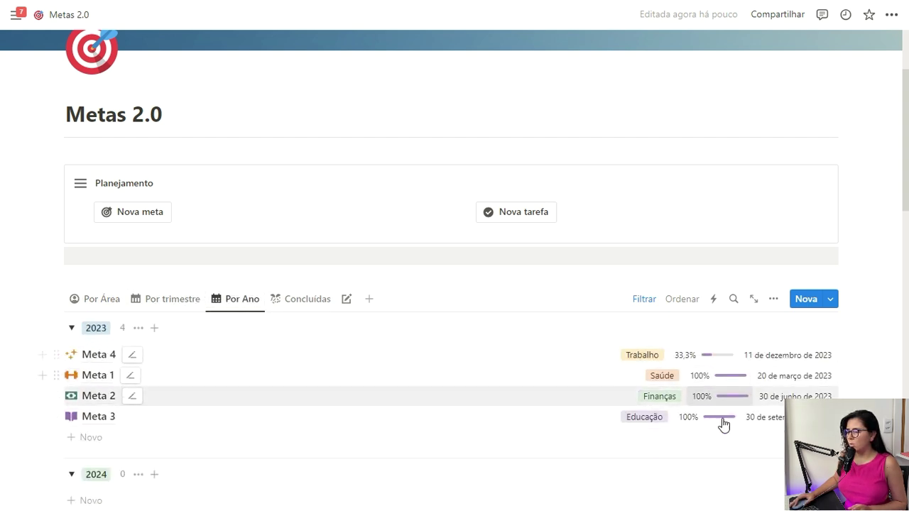
pyautogui.click(304, 302)
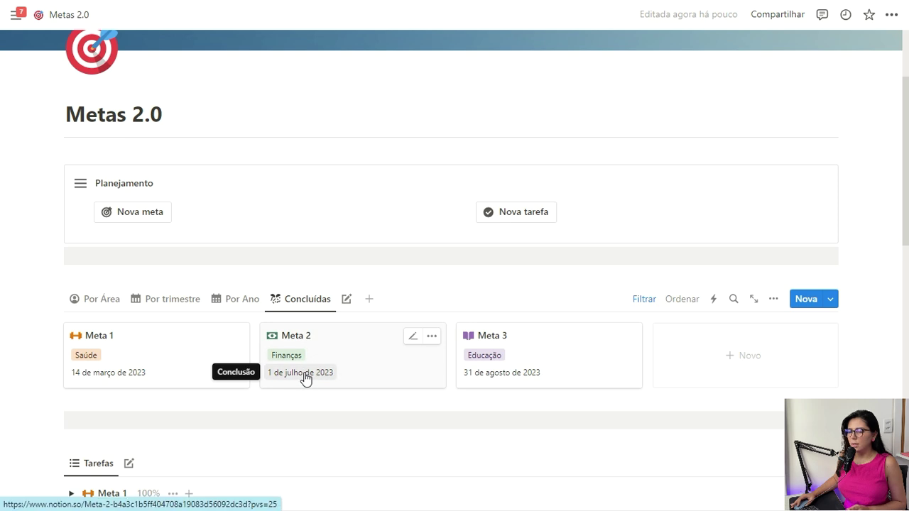
pyautogui.click(347, 299)
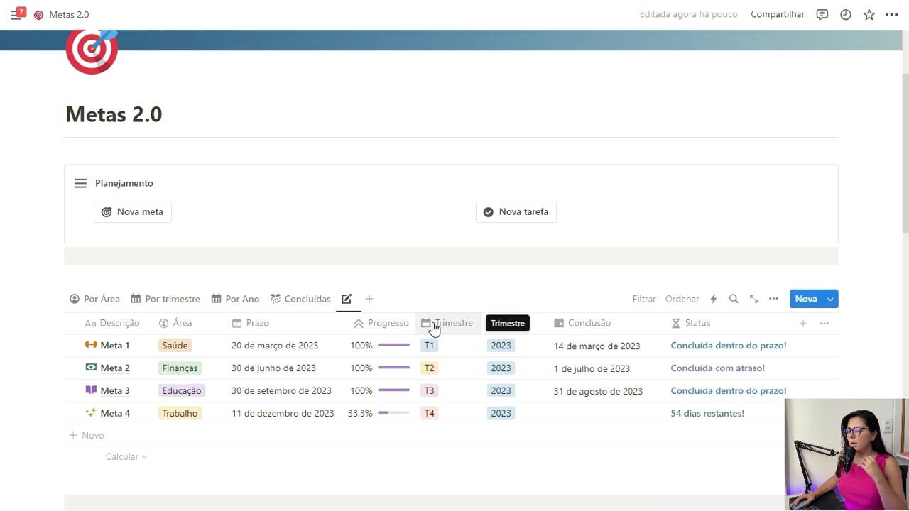
# Try replacing 2023 with 2024 in the Ano filter rule of the Por Área view, and restore 2023
pyautogui.scroll(-3, 435, 328)
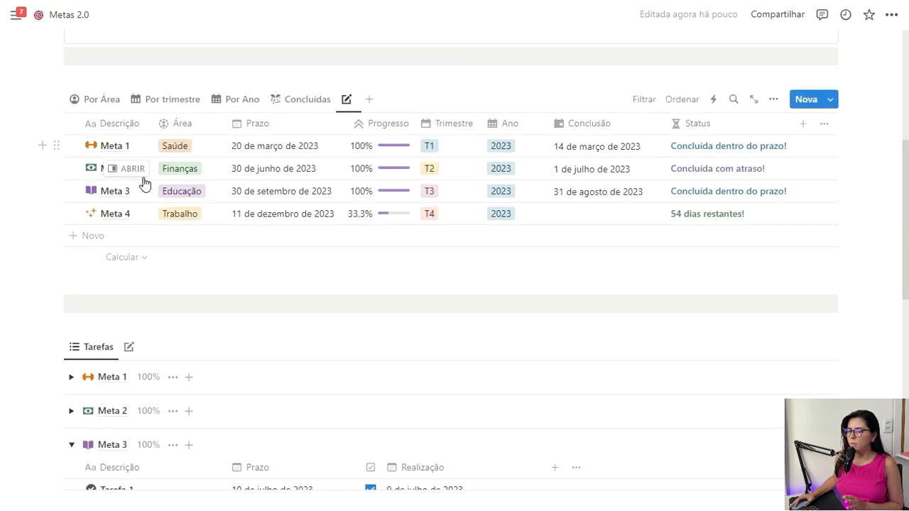
pyautogui.click(102, 100)
pyautogui.click(643, 99)
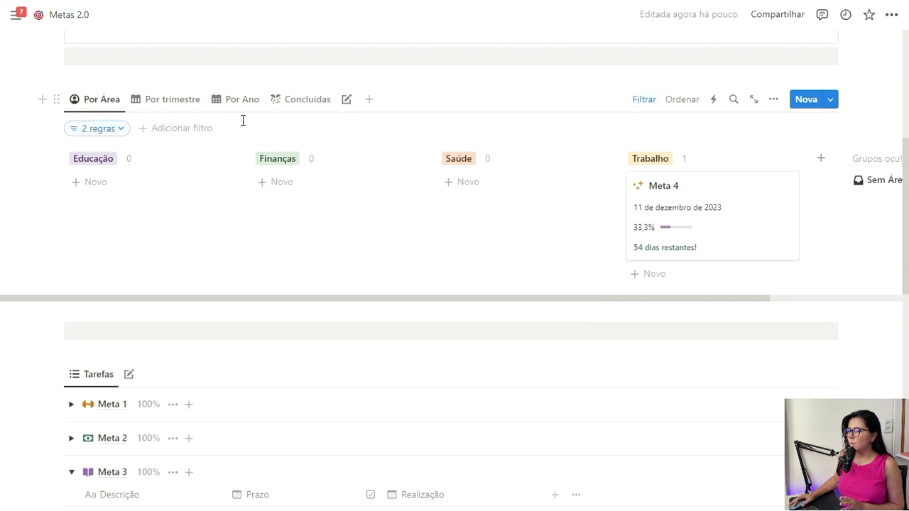
pyautogui.click(112, 135)
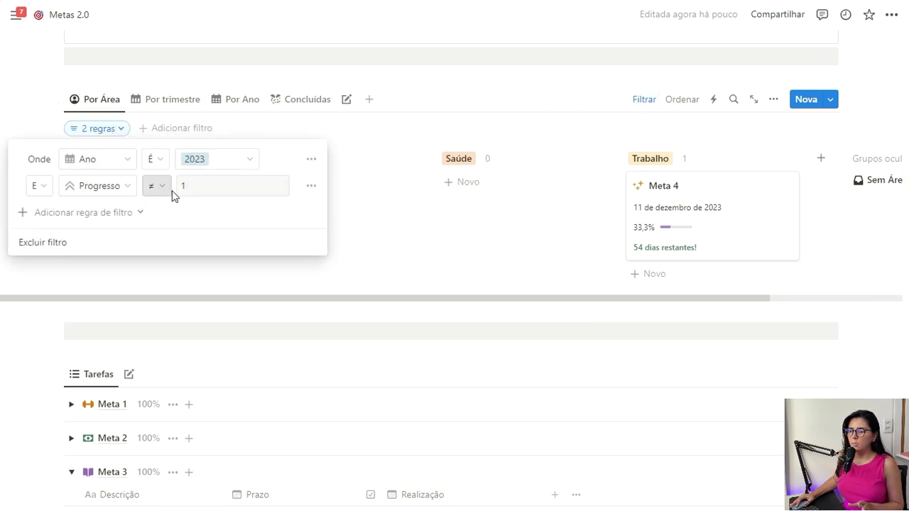
pyautogui.click(228, 164)
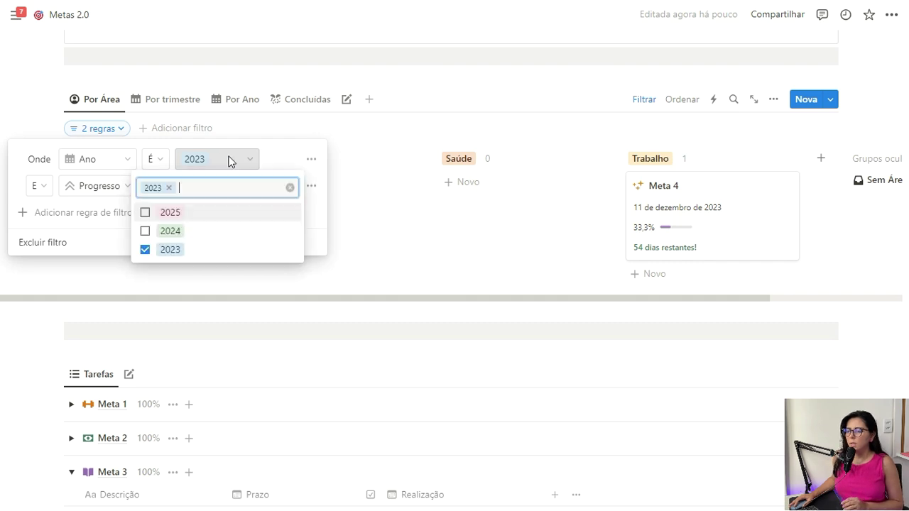
pyautogui.click(145, 250)
pyautogui.click(145, 232)
pyautogui.click(146, 233)
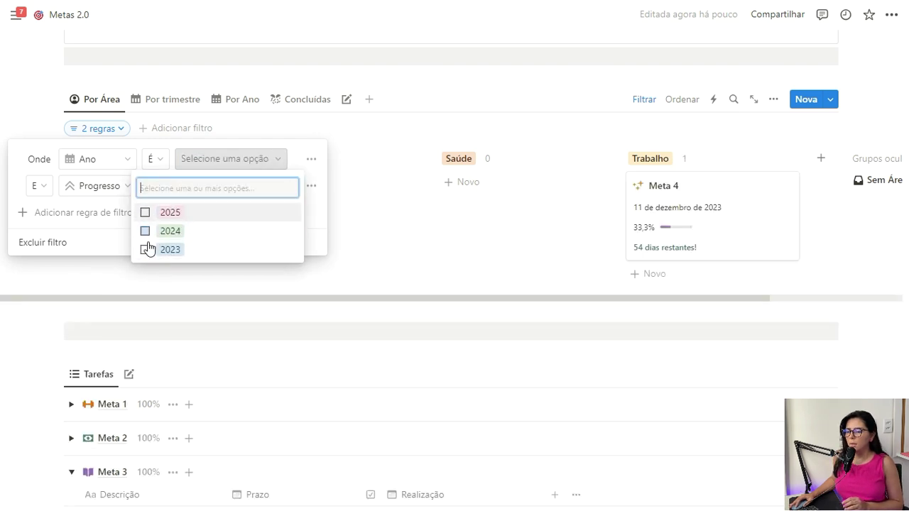
pyautogui.press('Escape')
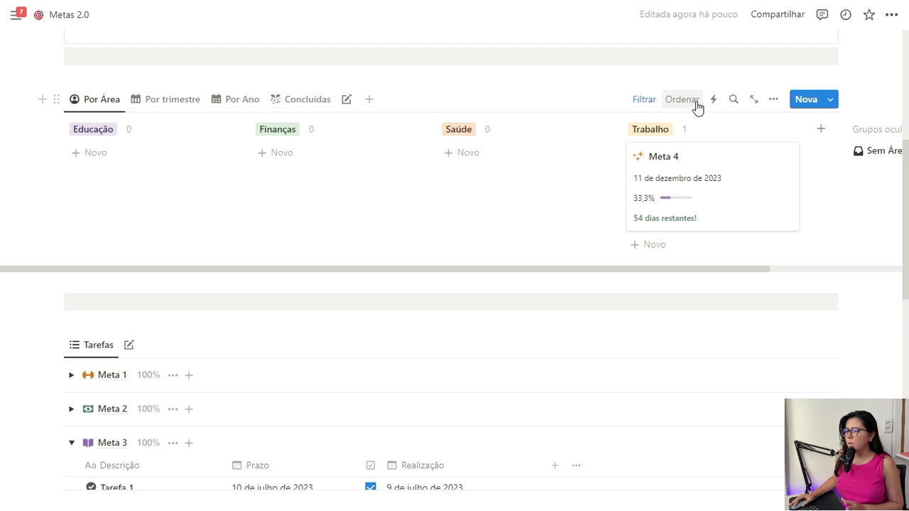
# Look at the options of the Progresso filter rule in the Por Área view and collapse the filter bar
pyautogui.click(644, 100)
pyautogui.click(117, 128)
pyautogui.click(311, 186)
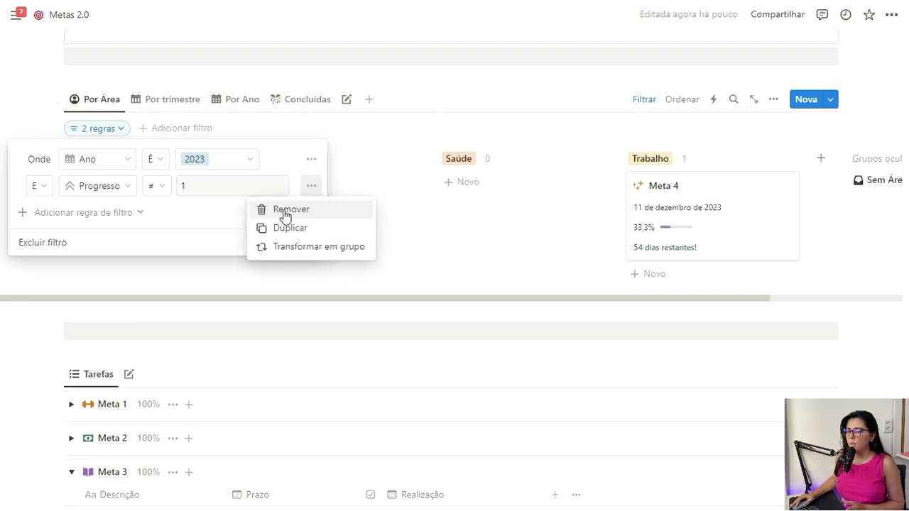
pyautogui.press('Escape')
pyautogui.click(643, 101)
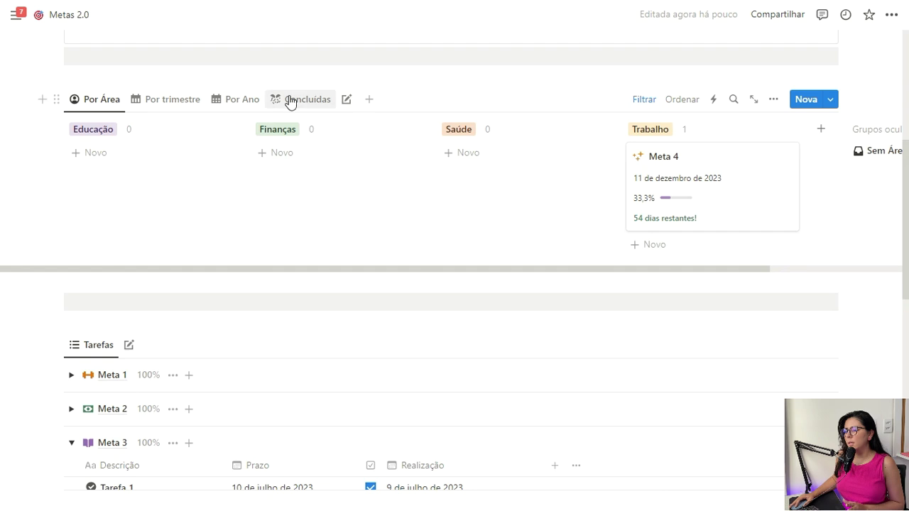
# Inspect the filter rules of the Concluídas view and collapse its filter bar
pyautogui.click(292, 99)
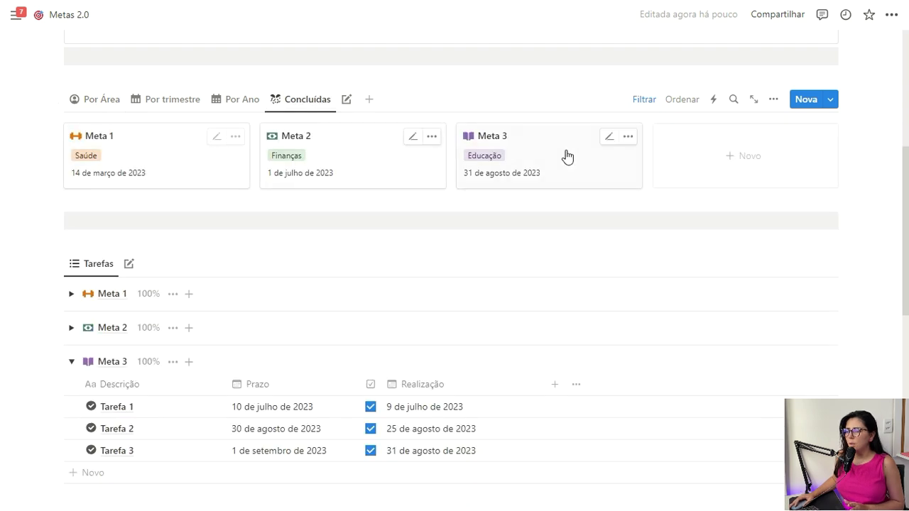
pyautogui.click(643, 100)
pyautogui.click(121, 128)
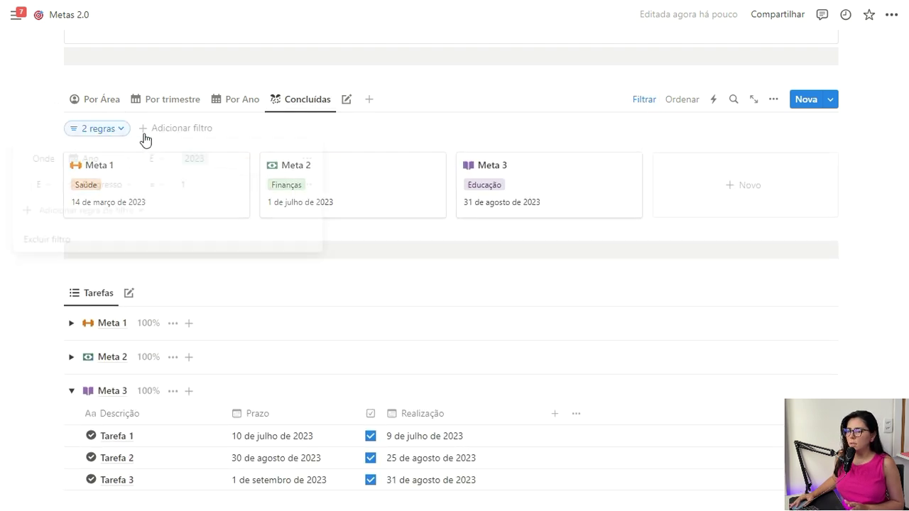
pyautogui.click(648, 104)
# Collapse the Meta 3 group in the Tarefas list and hide the Meta 1 and Meta 2 groups
pyautogui.scroll(-3, 658, 107)
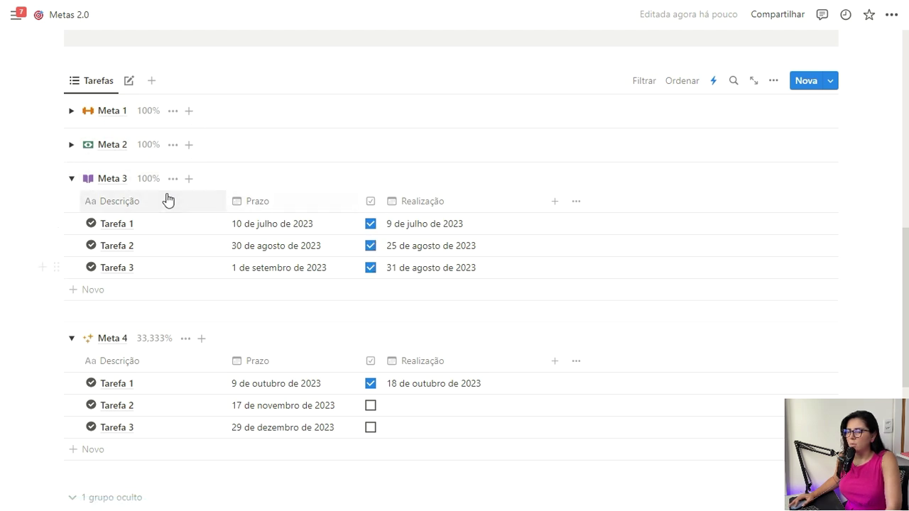
pyautogui.click(71, 179)
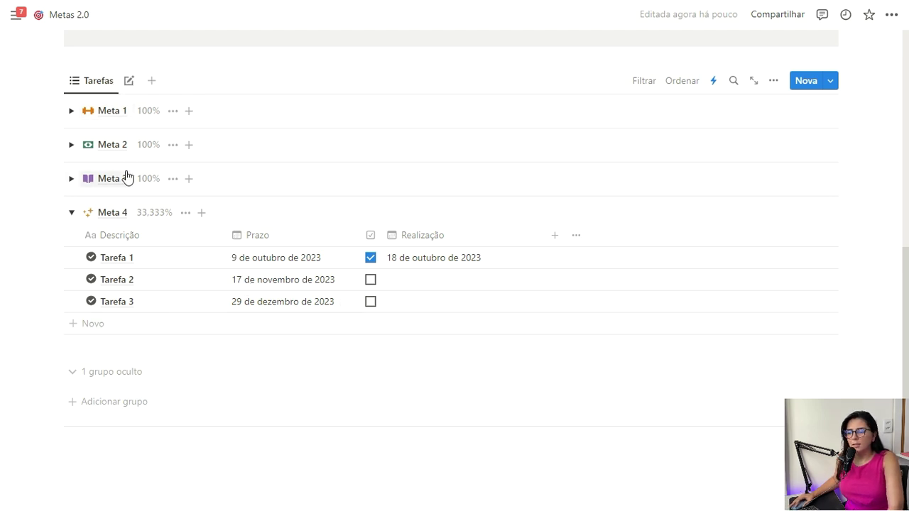
pyautogui.click(173, 112)
pyautogui.click(169, 134)
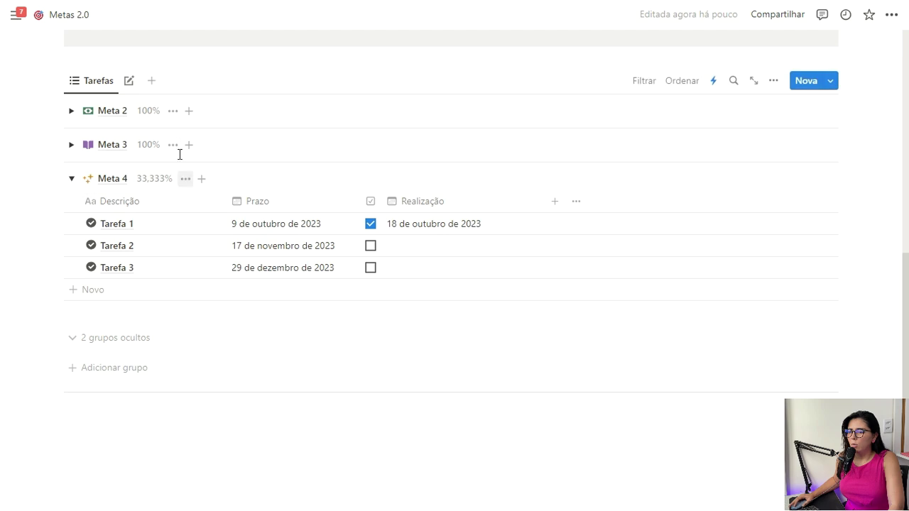
pyautogui.click(174, 114)
pyautogui.click(187, 134)
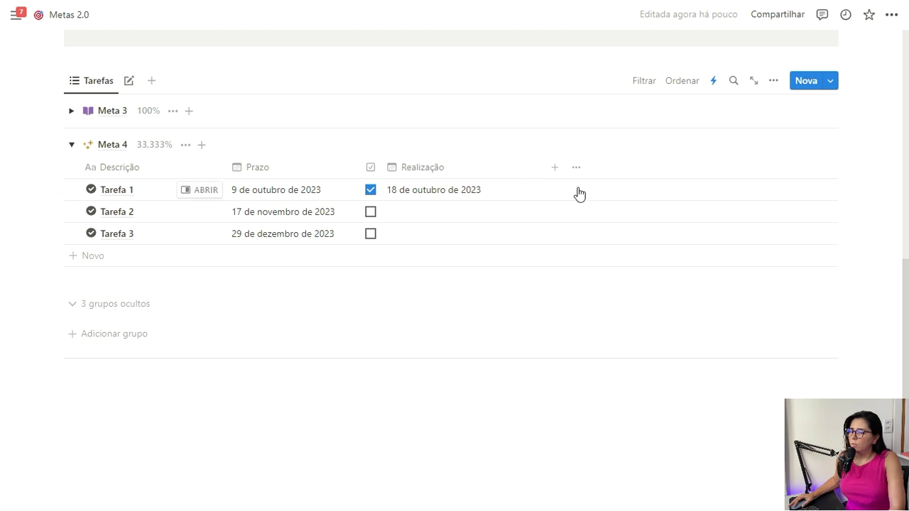
# Inspect the Data de Realização automation of the Tarefas database and mark Meta 4's Tarefa 2 as done, checking the goals table
pyautogui.click(714, 88)
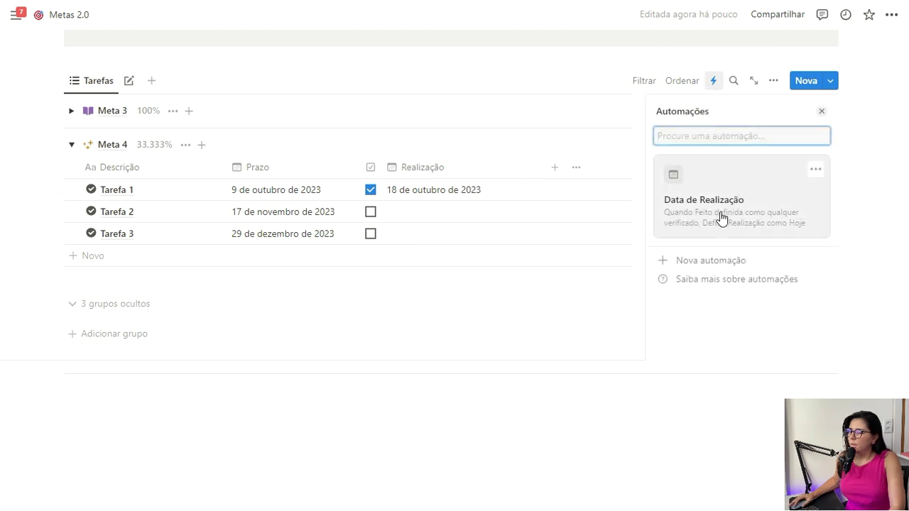
pyautogui.click(822, 111)
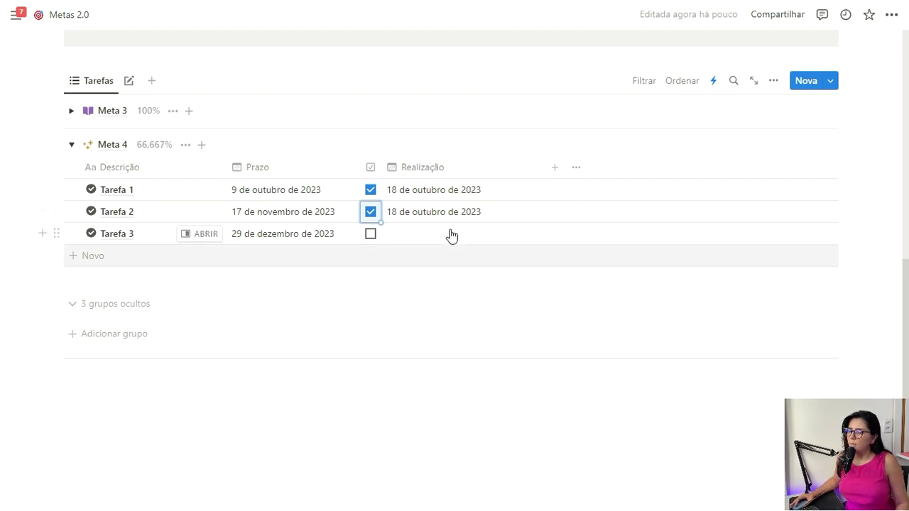
pyautogui.scroll(4, 446, 279)
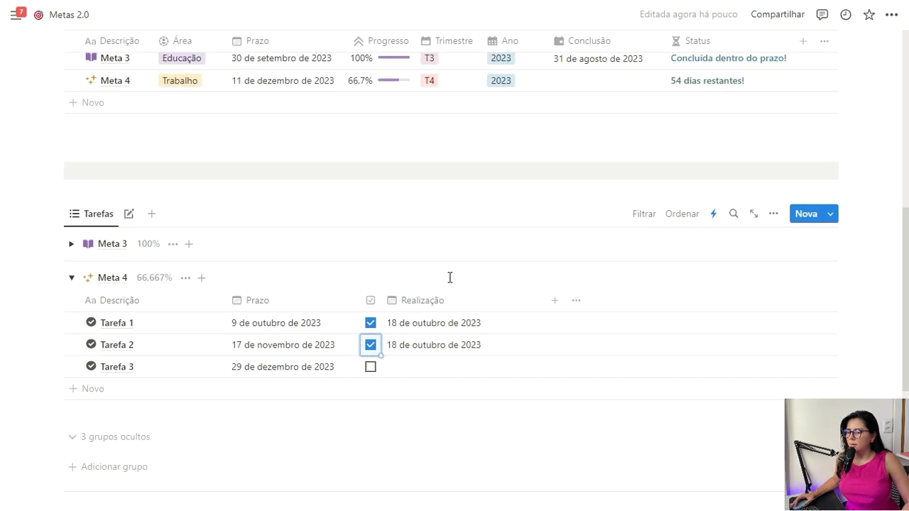
pyautogui.scroll(-1, 449, 284)
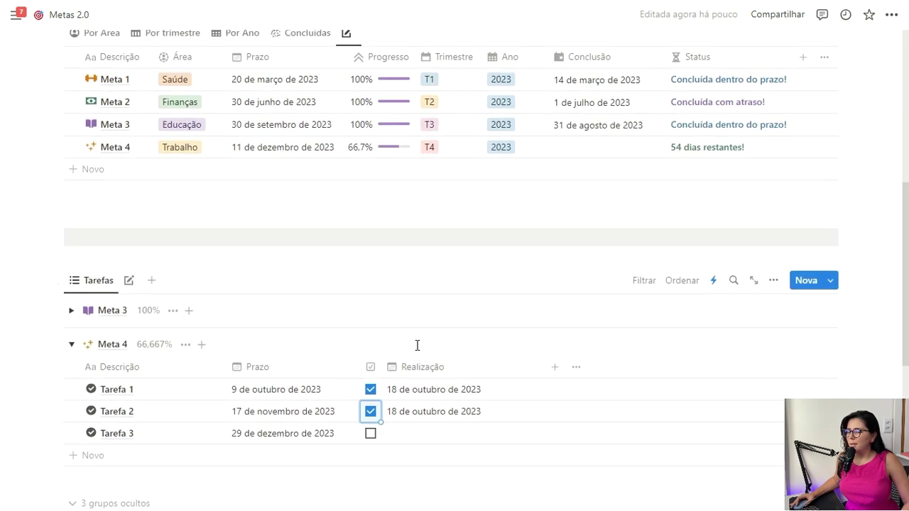
pyautogui.scroll(1, 417, 345)
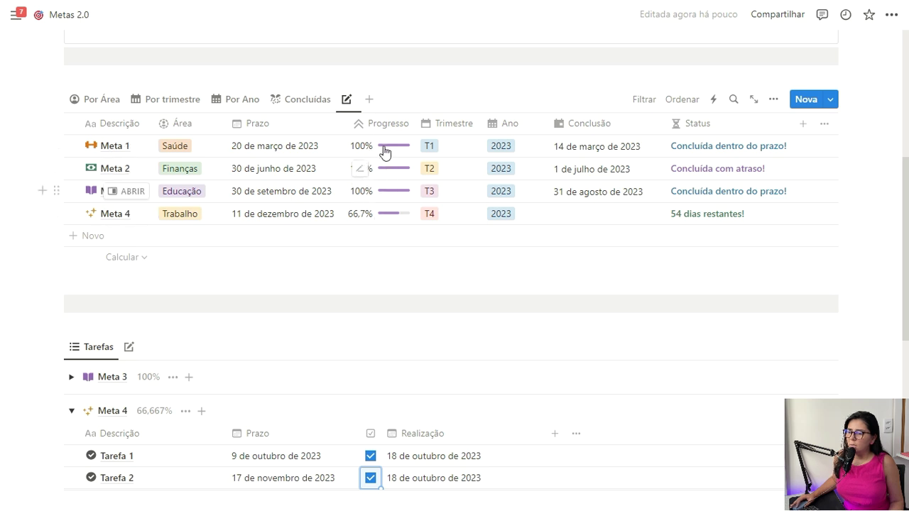
# Expand the Meta 3 group in the Tarefas list and compare its Realização dates with the goals table's Conclusão column
pyautogui.scroll(-3, 397, 246)
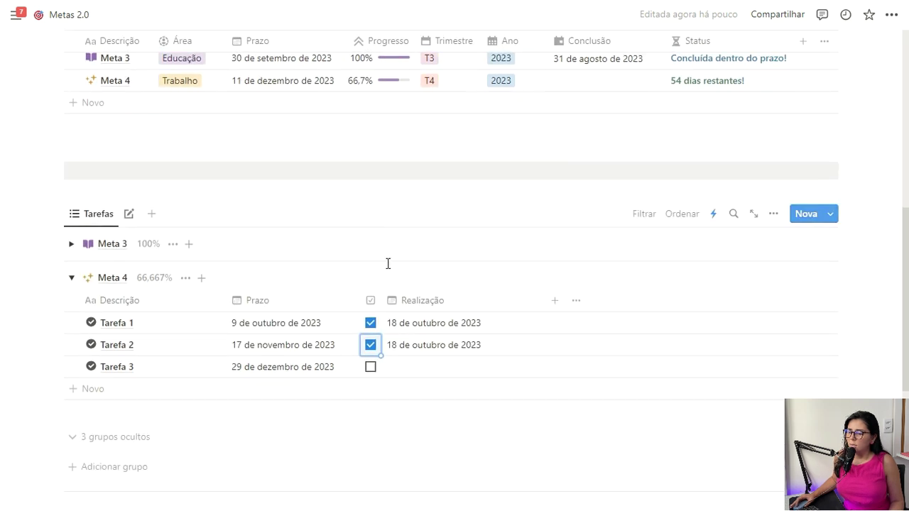
pyautogui.click(74, 246)
pyautogui.scroll(3, 384, 214)
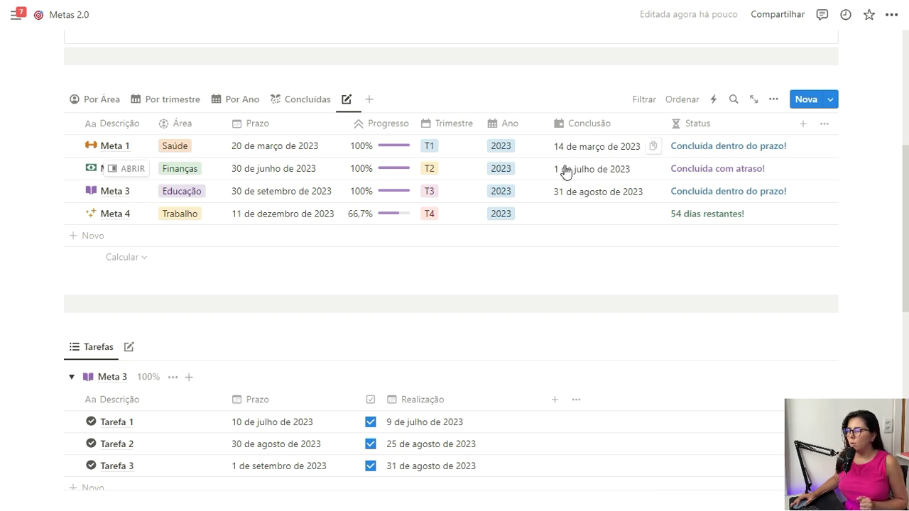
# Set the Realização dates of Meta 4's Tarefa 1 to 4 October 2023 and Tarefa 2 to 13 October 2023
pyautogui.scroll(-3, 597, 154)
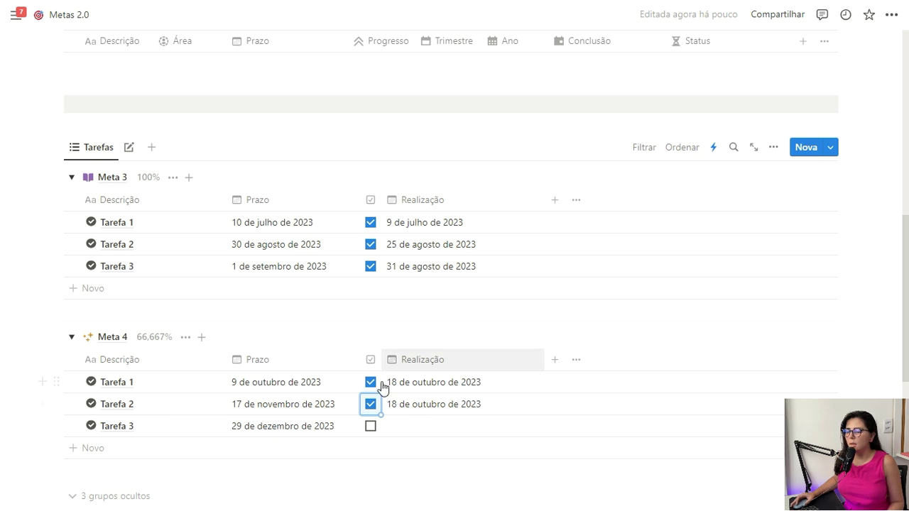
pyautogui.click(416, 384)
pyautogui.click(449, 135)
pyautogui.click(410, 408)
pyautogui.click(410, 406)
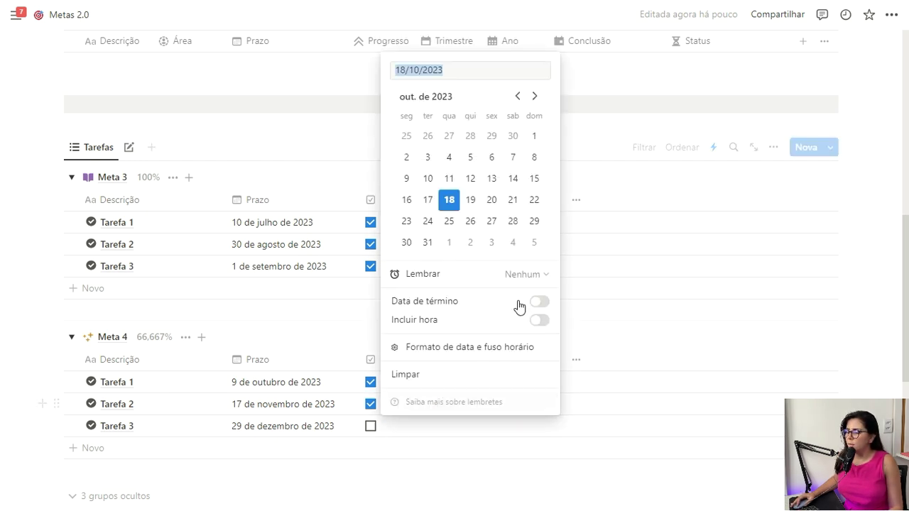
pyautogui.click(492, 178)
pyautogui.click(597, 370)
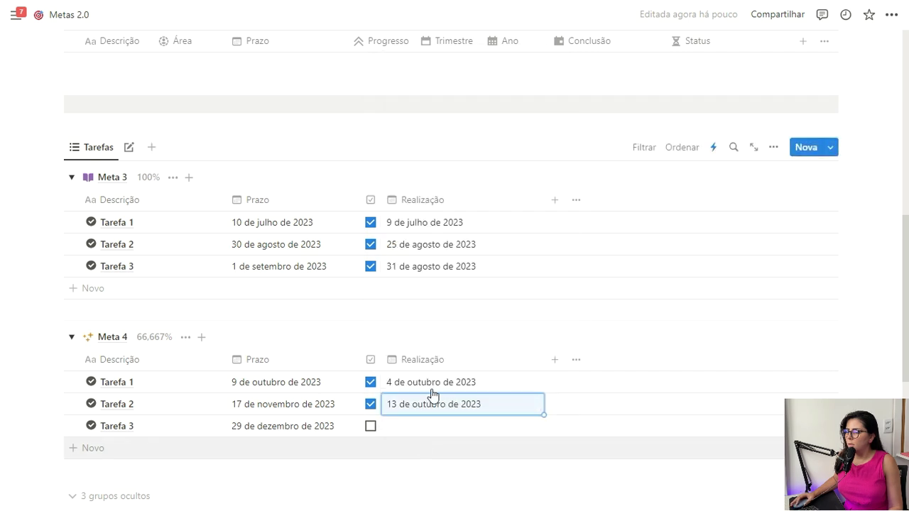
# Mark Meta 4's Tarefa 3 as done, check Meta 4 in the goals table and open the Concluídas view
pyautogui.click(370, 429)
pyautogui.scroll(-1, 426, 338)
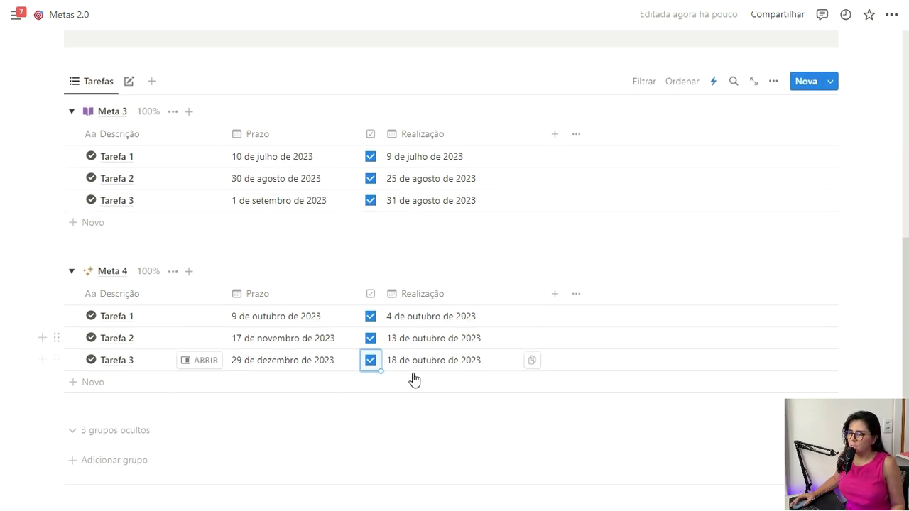
pyautogui.scroll(4, 415, 374)
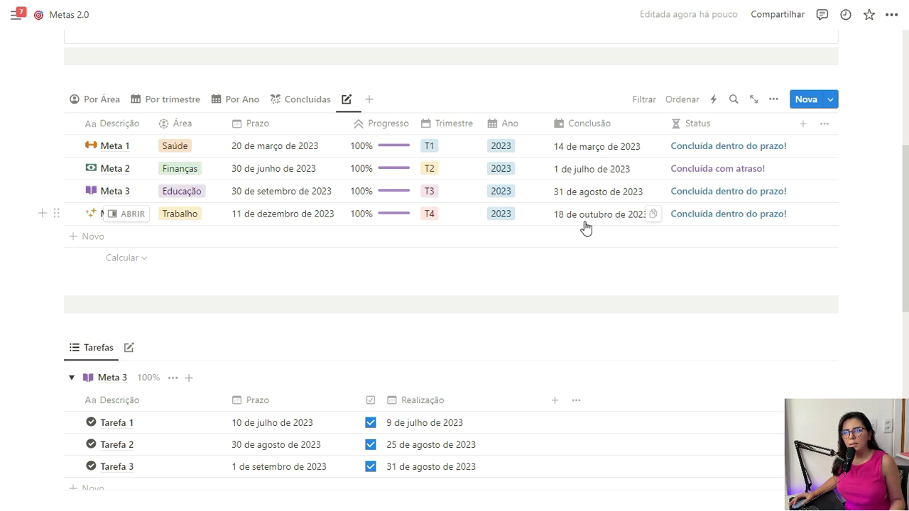
pyautogui.click(308, 99)
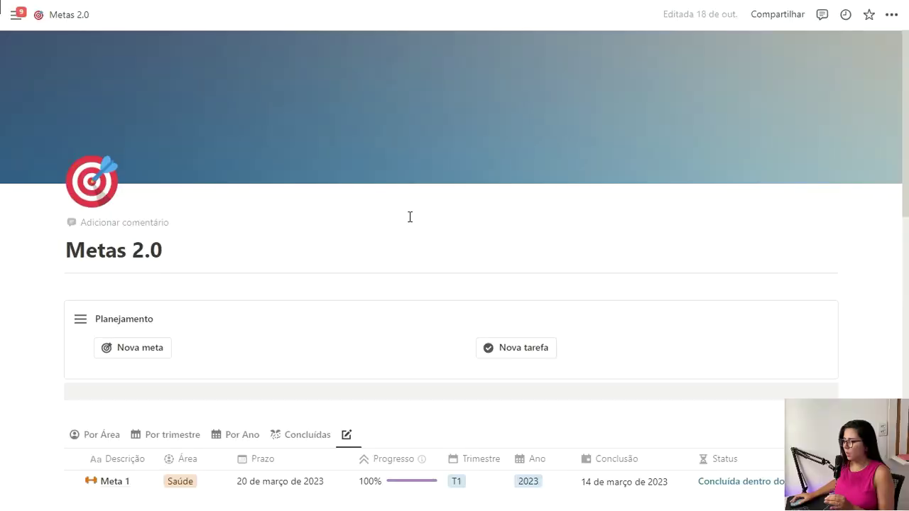
# Give all three Meta 3 tasks in the Tarefas list a purple pin icon in one bulk edit
pyautogui.scroll(-5, 412, 217)
pyautogui.scroll(-2, 460, 260)
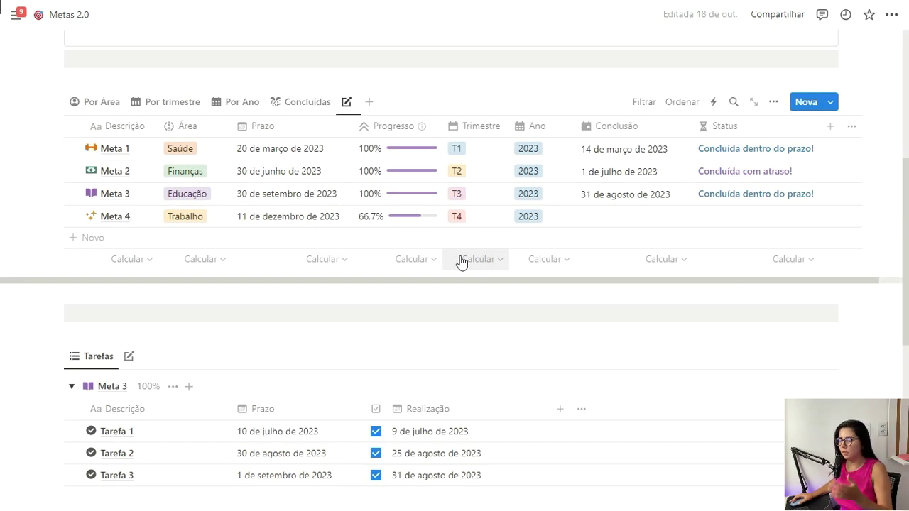
pyautogui.scroll(-4, 460, 261)
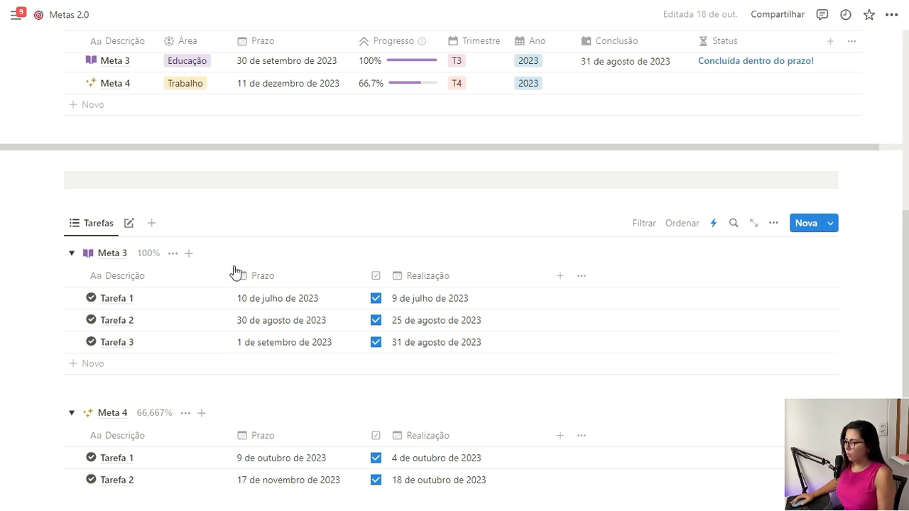
pyautogui.scroll(-1, 231, 264)
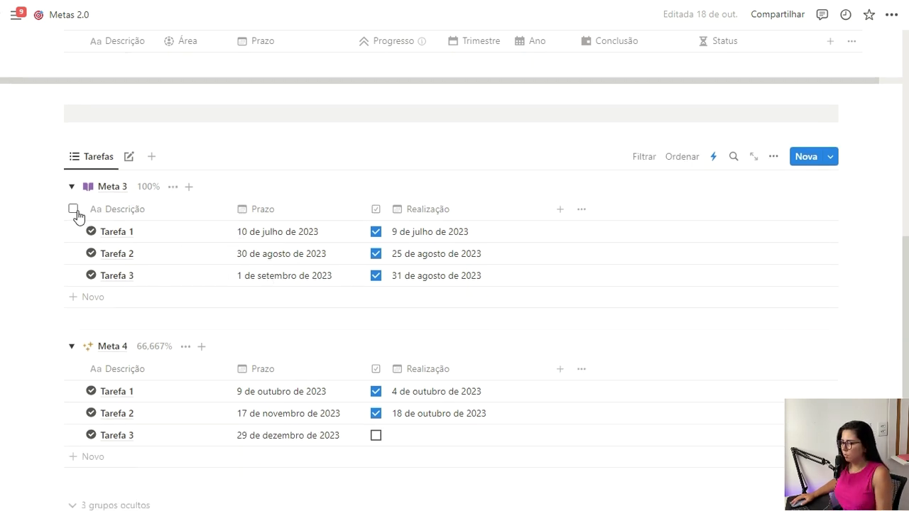
pyautogui.click(73, 209)
pyautogui.click(331, 154)
pyautogui.click(377, 324)
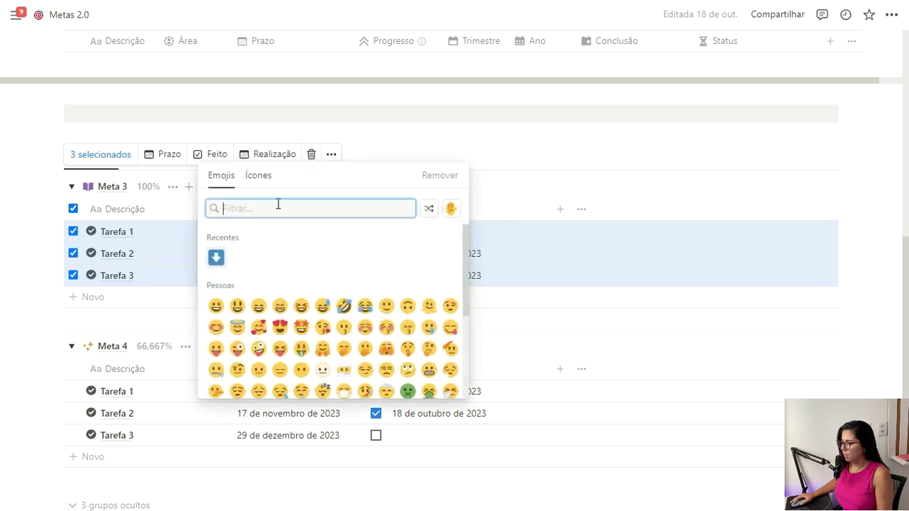
pyautogui.click(257, 176)
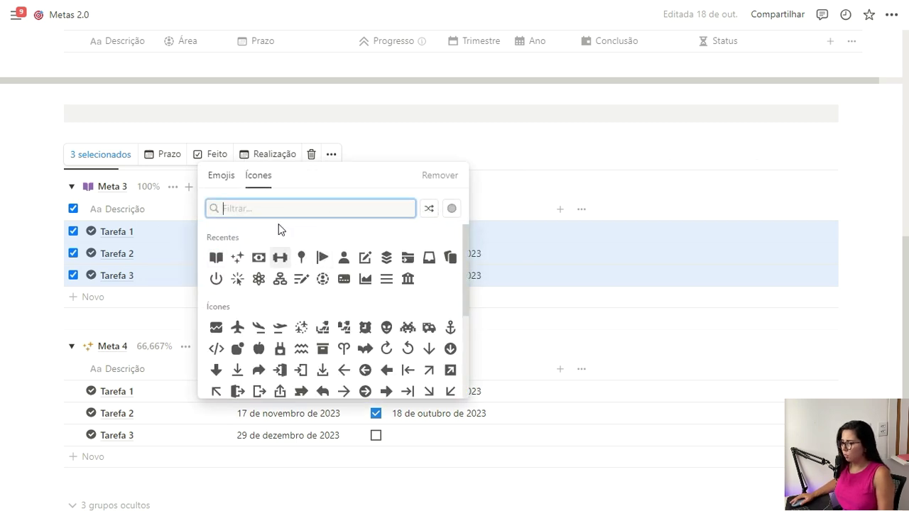
pyautogui.moveTo(300, 258)
pyautogui.click(300, 302)
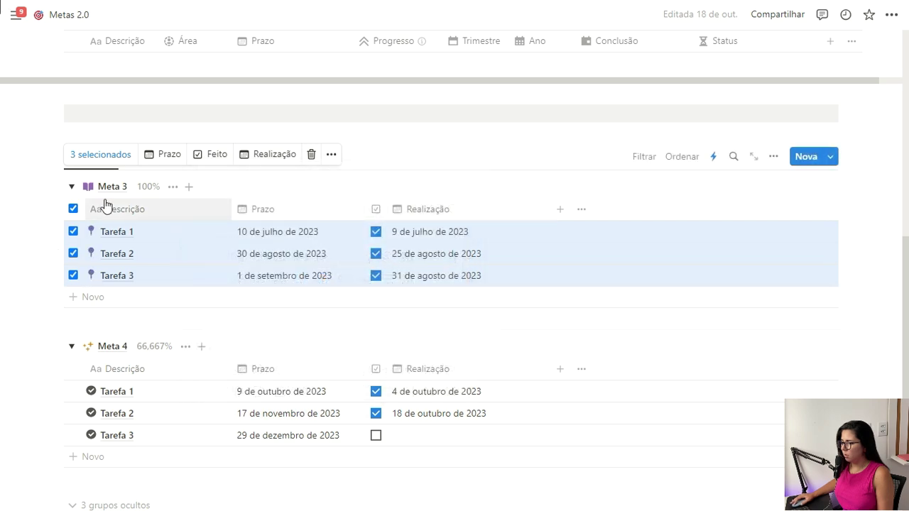
pyautogui.click(74, 208)
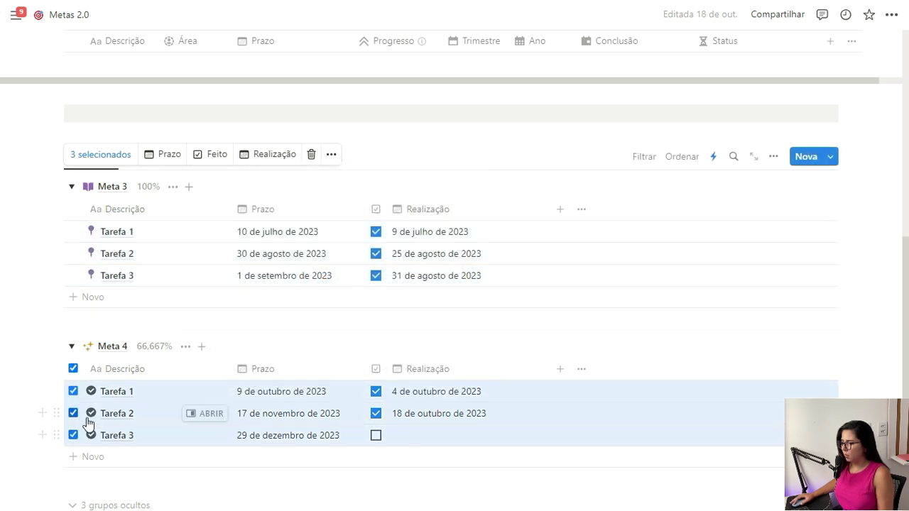
# Give all three Meta 4 tasks a yellow pin icon and collapse the Meta 4 group
pyautogui.click(331, 154)
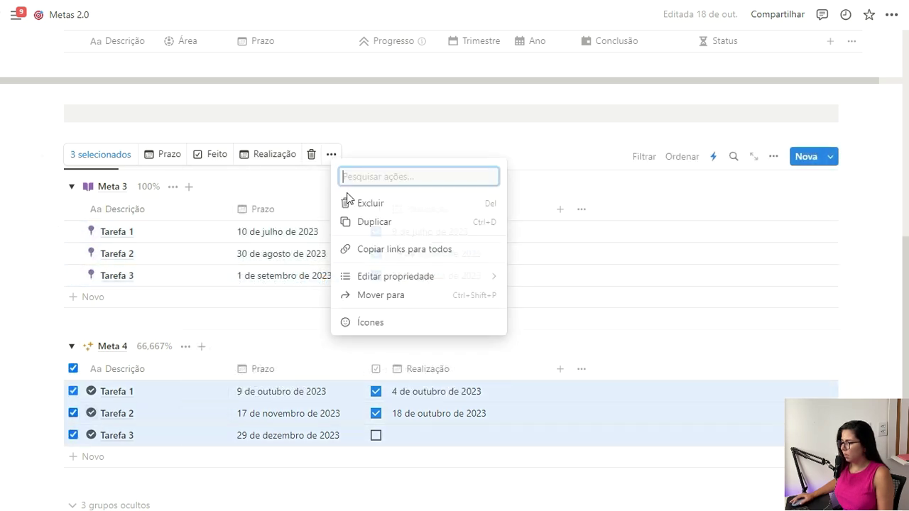
pyautogui.click(375, 327)
pyautogui.click(256, 174)
pyautogui.moveTo(214, 255)
pyautogui.click(228, 302)
pyautogui.press('Escape')
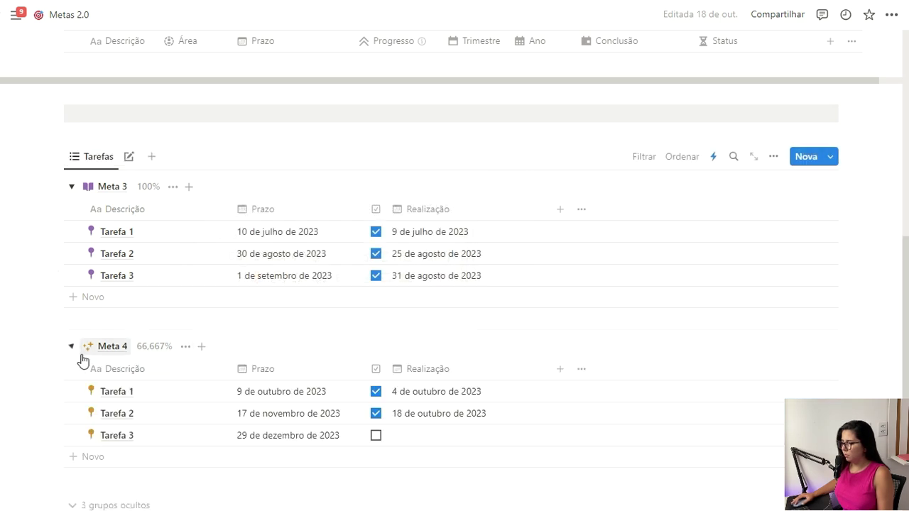
pyautogui.click(72, 346)
# Show the hidden groups of the Tarefas list and give both Meta 1 tasks an orange pin icon
pyautogui.click(130, 296)
pyautogui.scroll(-3, 140, 298)
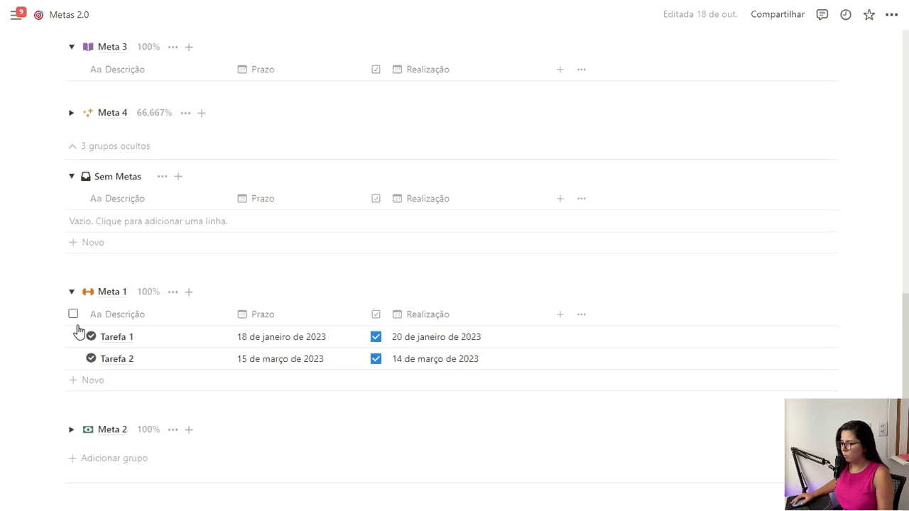
pyautogui.click(74, 315)
pyautogui.click(331, 41)
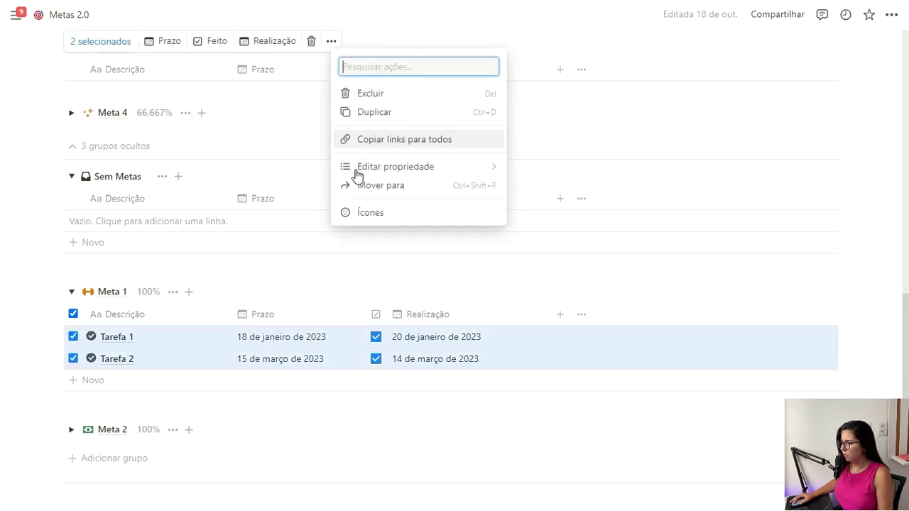
pyautogui.click(366, 211)
pyautogui.click(254, 63)
pyautogui.click(235, 170)
pyautogui.click(73, 314)
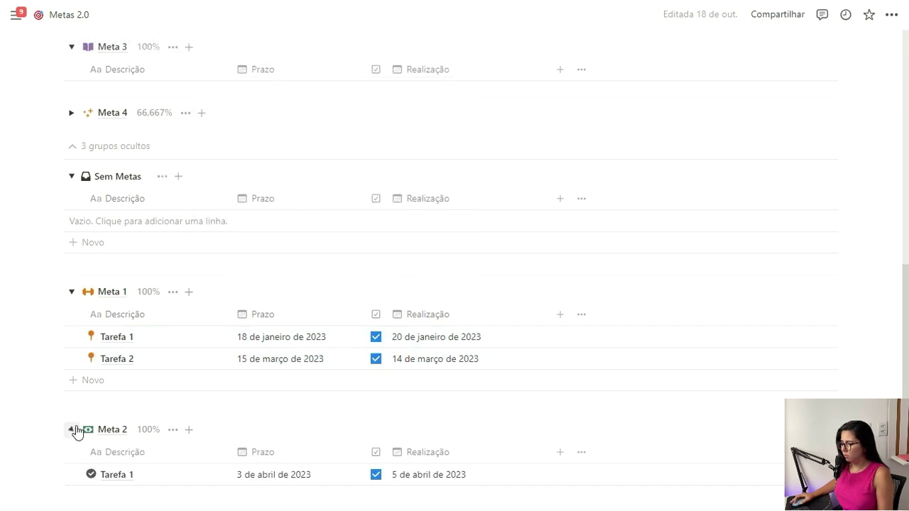
# Expand the Meta 2 group and give its five tasks a green pin icon
pyautogui.click(71, 430)
pyautogui.scroll(-3, 74, 426)
pyautogui.click(73, 319)
pyautogui.click(331, 41)
pyautogui.click(366, 207)
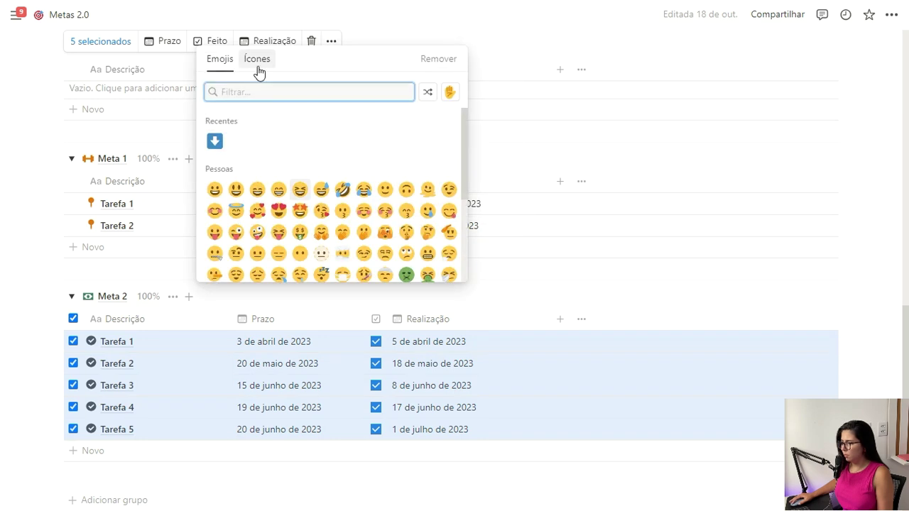
pyautogui.click(252, 60)
pyautogui.moveTo(213, 137)
pyautogui.click(175, 187)
pyautogui.click(74, 319)
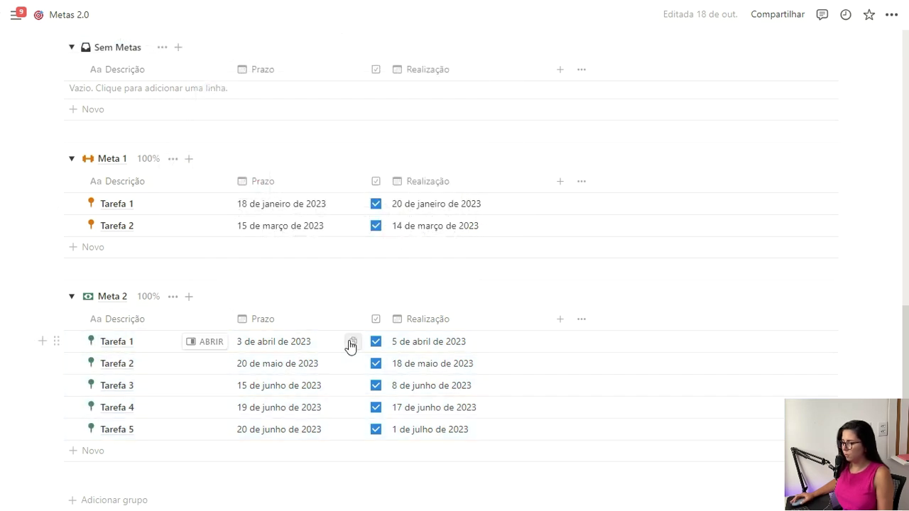
# Change the icon of Meta 3's last task, Tarefa 3, to a purple flag
pyautogui.scroll(5, 319, 284)
pyautogui.scroll(1, 317, 287)
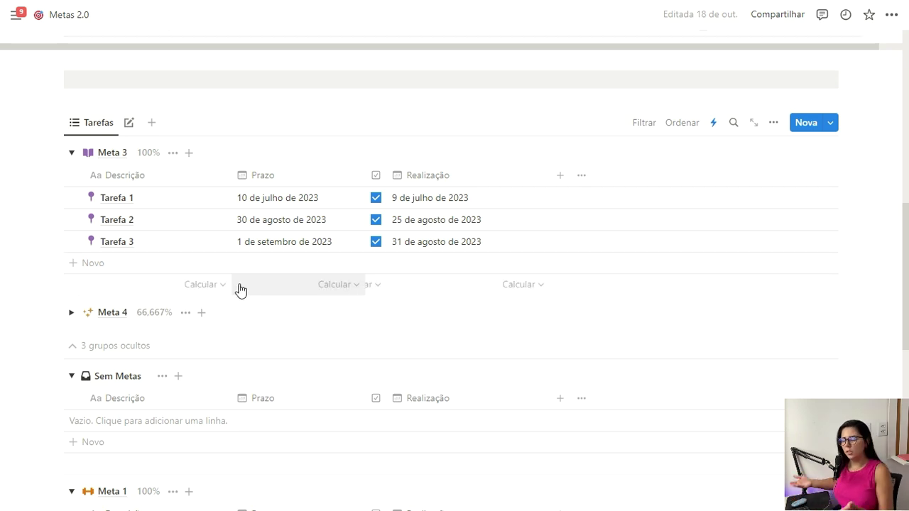
pyautogui.click(92, 240)
pyautogui.moveTo(133, 348)
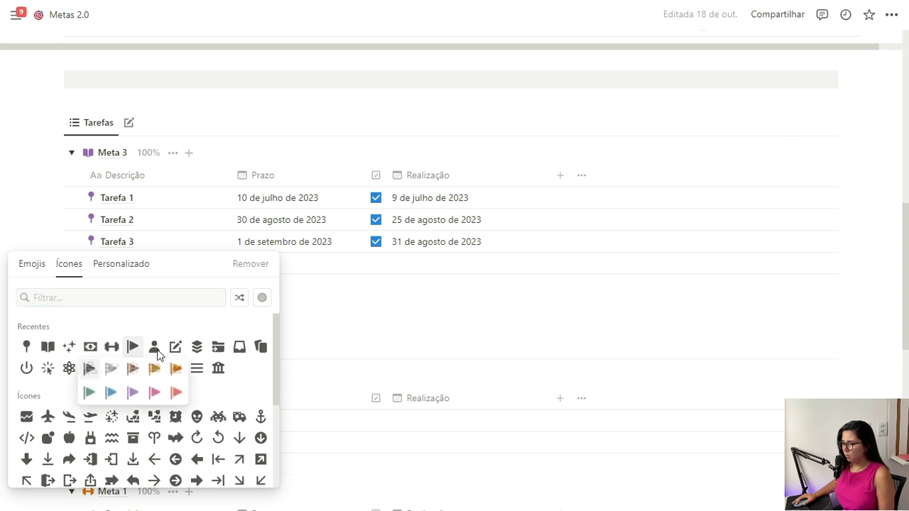
pyautogui.click(133, 392)
# Expand Meta 4 and set flag icons on its Tarefa 3 (yellow), Meta 1's Tarefa 2 (orange) and Meta 2's Tarefa 5 (green)
pyautogui.scroll(-1, 114, 242)
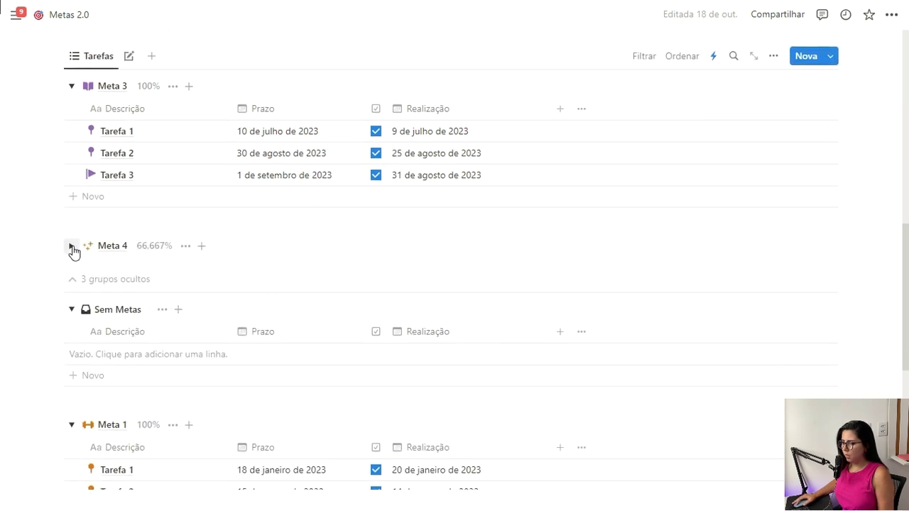
pyautogui.click(72, 247)
pyautogui.click(90, 335)
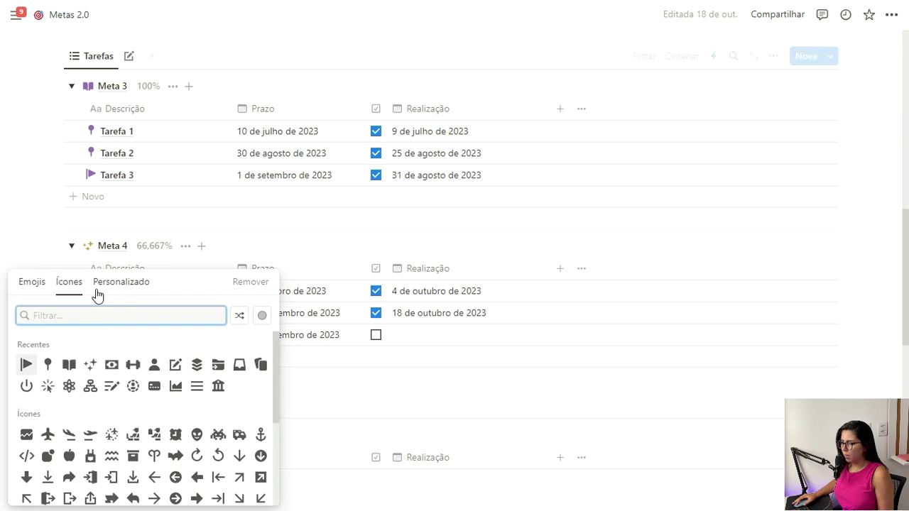
pyautogui.moveTo(27, 365)
pyautogui.click(106, 386)
pyautogui.scroll(-2, 153, 253)
pyautogui.scroll(1, 148, 270)
pyautogui.scroll(-1, 148, 280)
pyautogui.scroll(1, 116, 220)
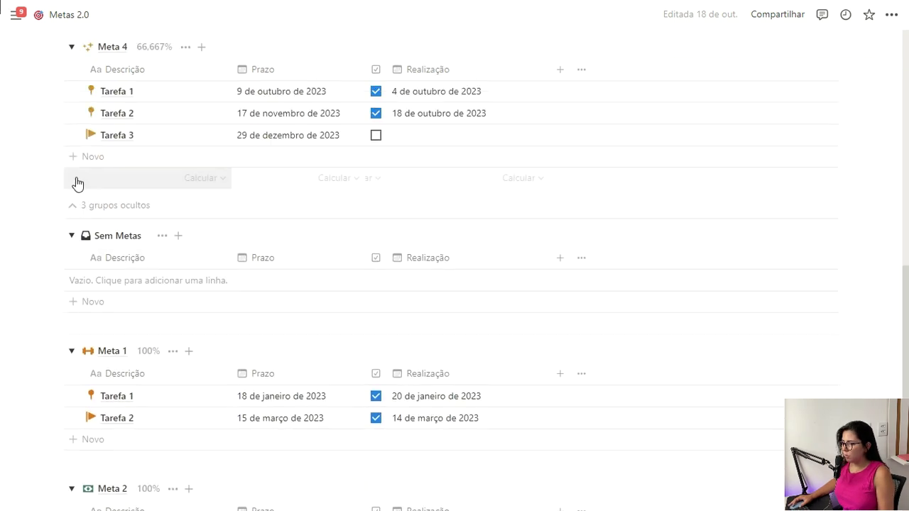
# Collapse the hidden groups section of the Tarefas list and duplicate the Tarefas view
pyautogui.click(75, 207)
pyautogui.scroll(5, 195, 241)
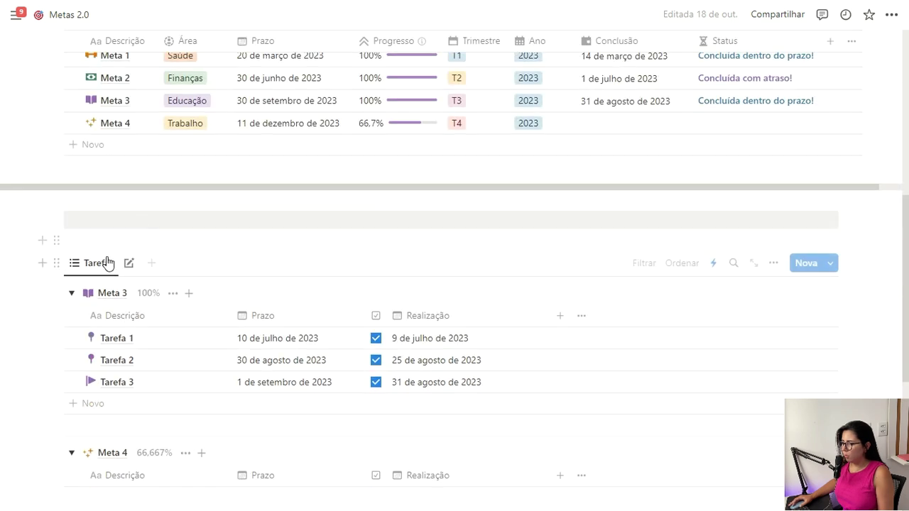
pyautogui.scroll(-1, 106, 263)
pyautogui.click(98, 197)
pyautogui.click(114, 314)
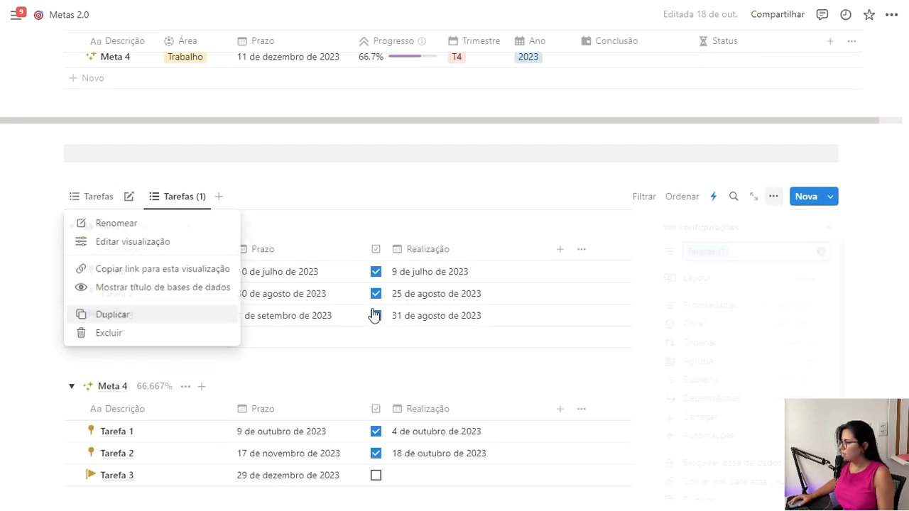
# Remove the grouping by Metas from the duplicated Tarefas view
pyautogui.click(801, 363)
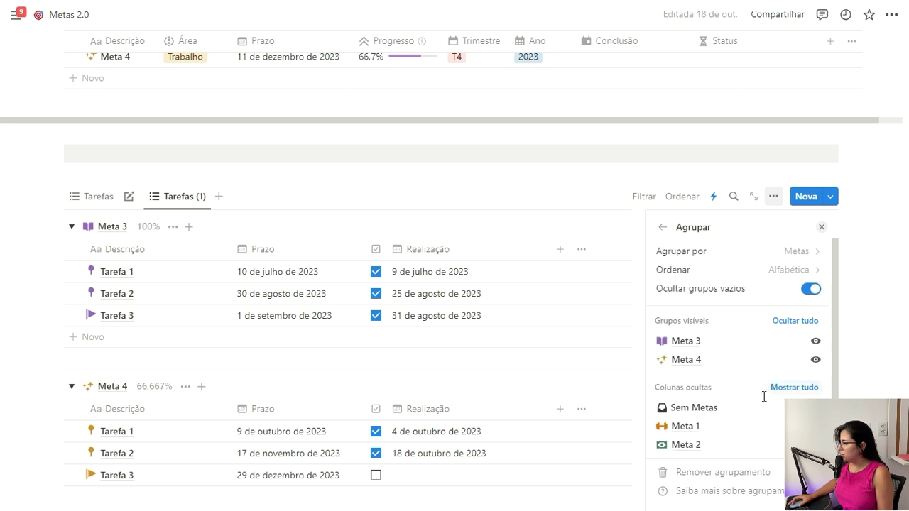
pyautogui.click(739, 473)
pyautogui.click(666, 229)
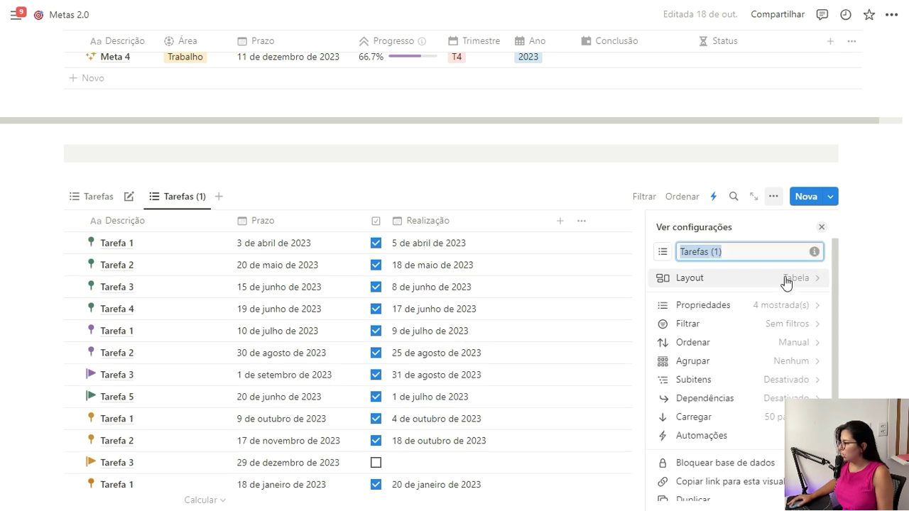
# Switch the duplicated view's layout to Cronograma and rename the view Timeline
pyautogui.click(790, 278)
pyautogui.click(811, 274)
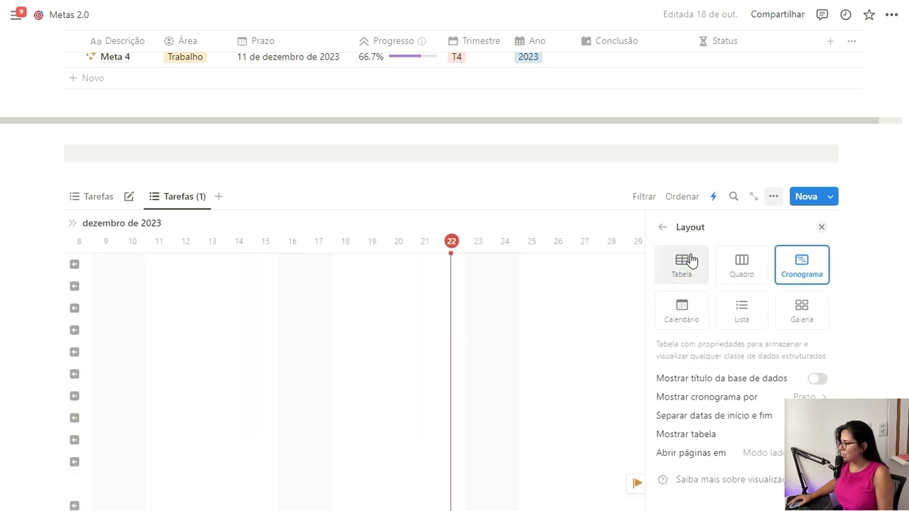
pyautogui.click(663, 227)
pyautogui.write('Timeline')
pyautogui.click(822, 227)
# Set the Timeline view's time scale to Ano and look at the tasks in the earlier months of 2023
pyautogui.click(746, 227)
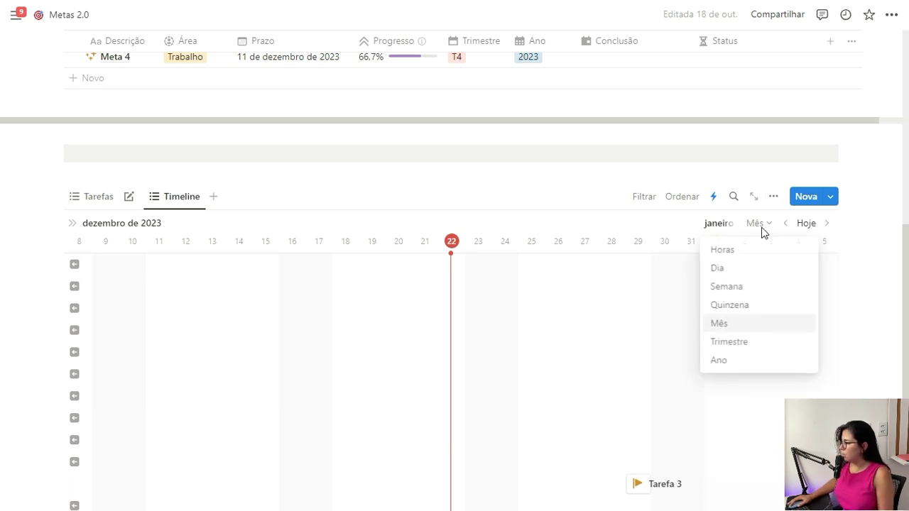
pyautogui.click(719, 363)
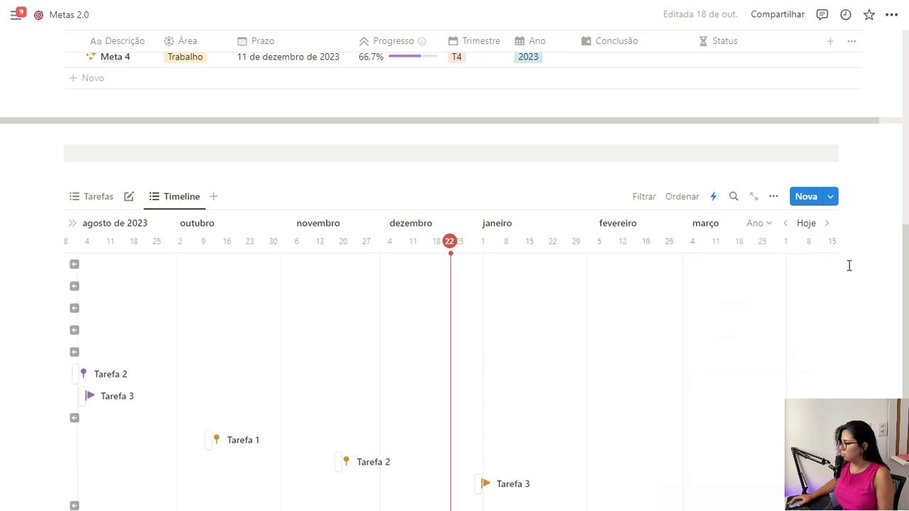
pyautogui.scroll(-3, 850, 263)
pyautogui.hscroll(-10, 497, 254)
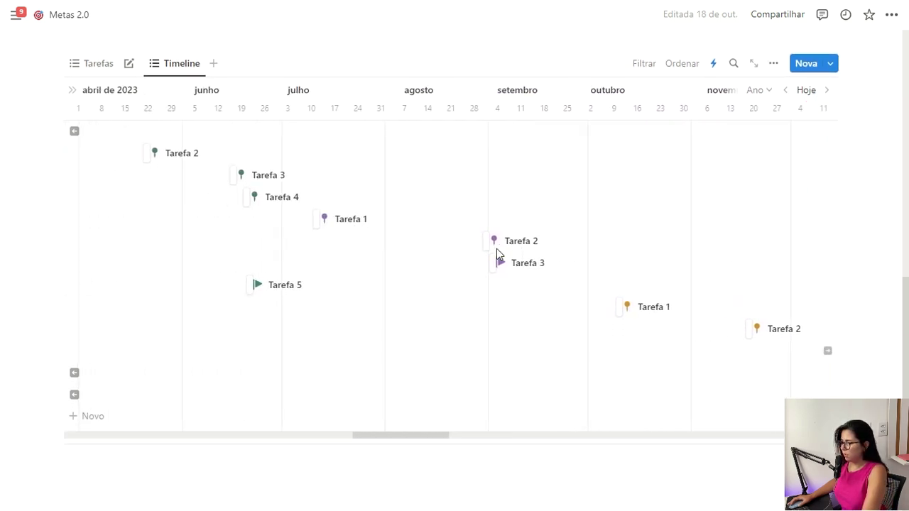
# Review the tasks across the first half of 2023 and check the Timeline view's settings
pyautogui.hscroll(-5, 497, 254)
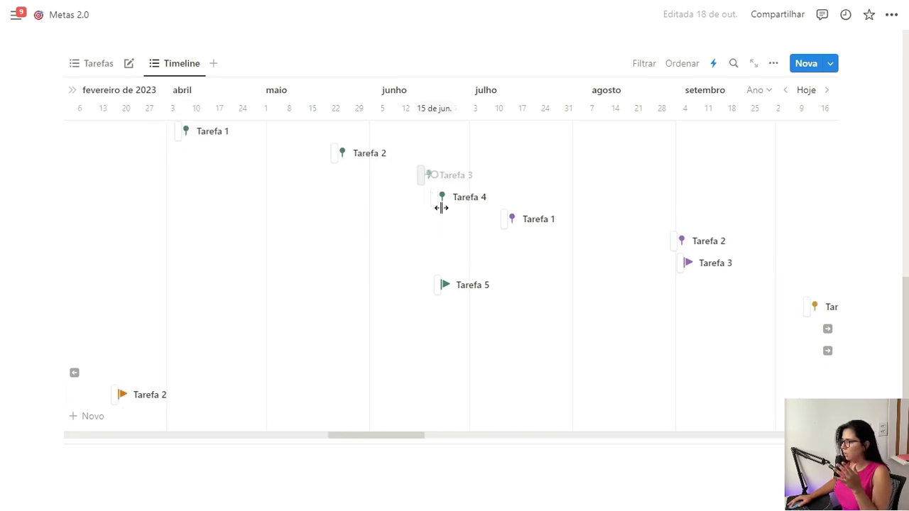
pyautogui.hscroll(-5, 603, 334)
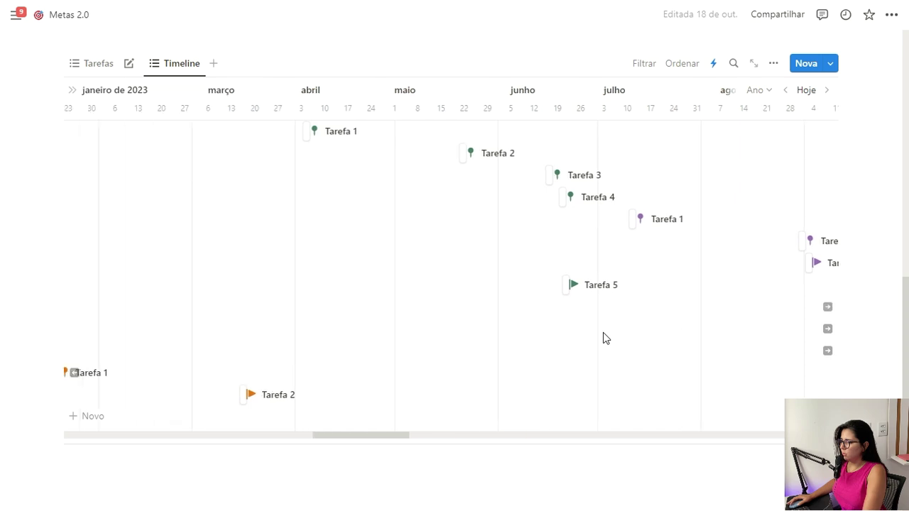
pyautogui.hscroll(2, 604, 334)
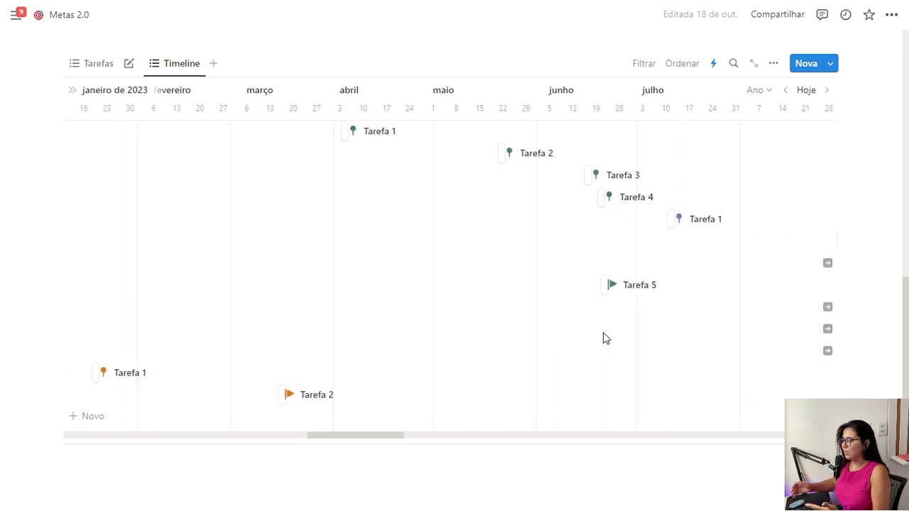
pyautogui.click(775, 67)
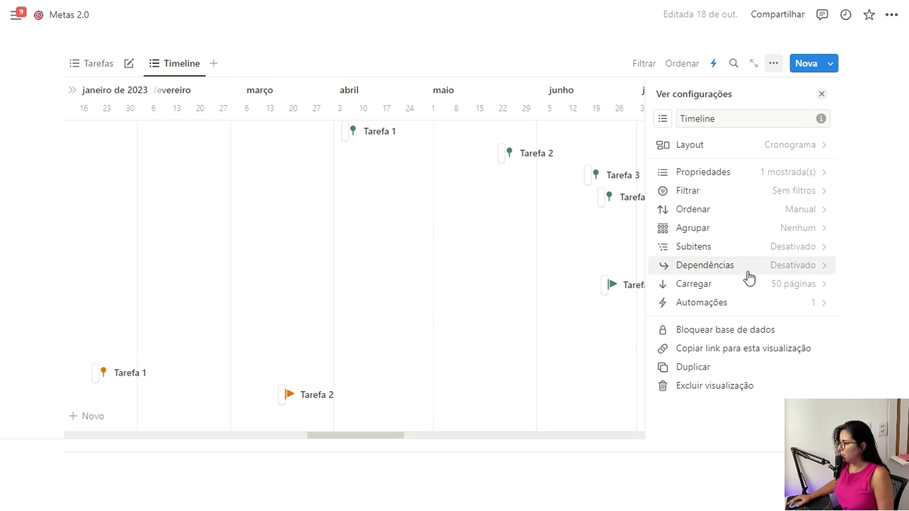
pyautogui.click(822, 95)
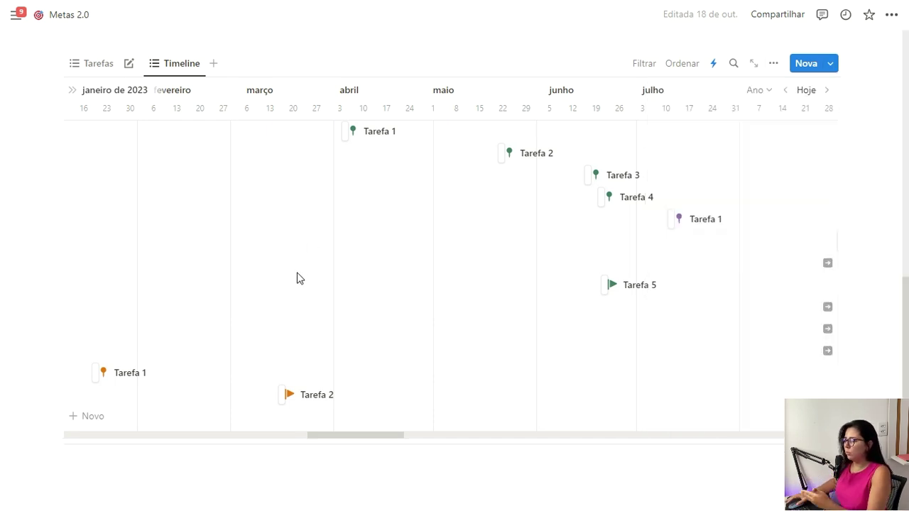
# Connect the orange Tarefa 1 in January to the orange Tarefa 2 in March with a dependency arrow
pyautogui.hscroll(-10, 297, 279)
pyautogui.hscroll(7, 297, 279)
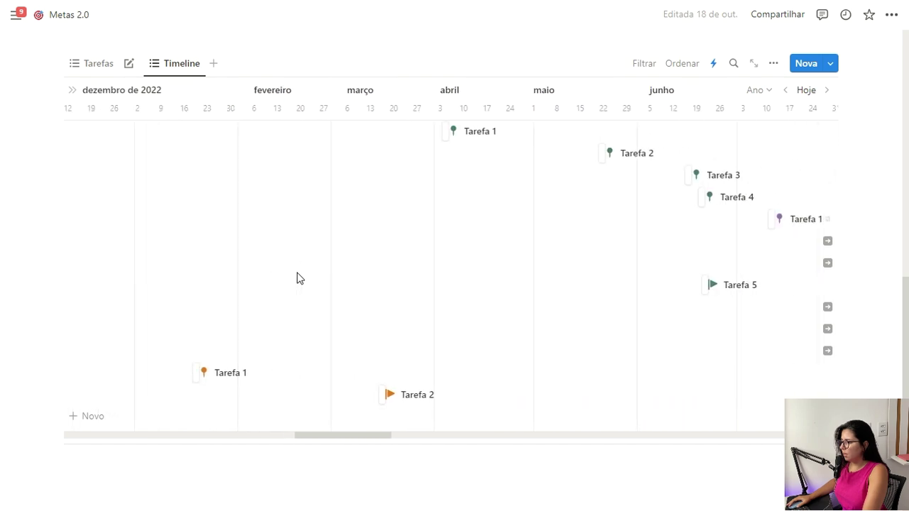
pyautogui.hscroll(-2, 297, 278)
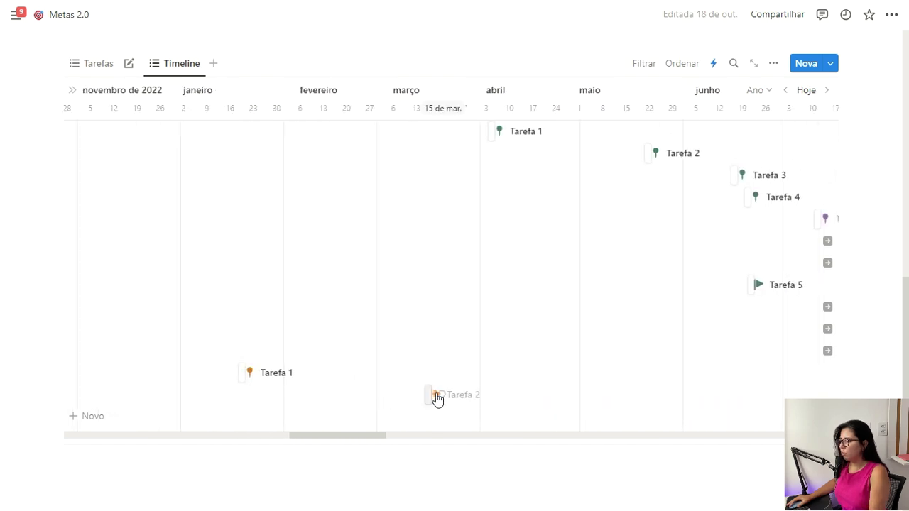
pyautogui.click(243, 384)
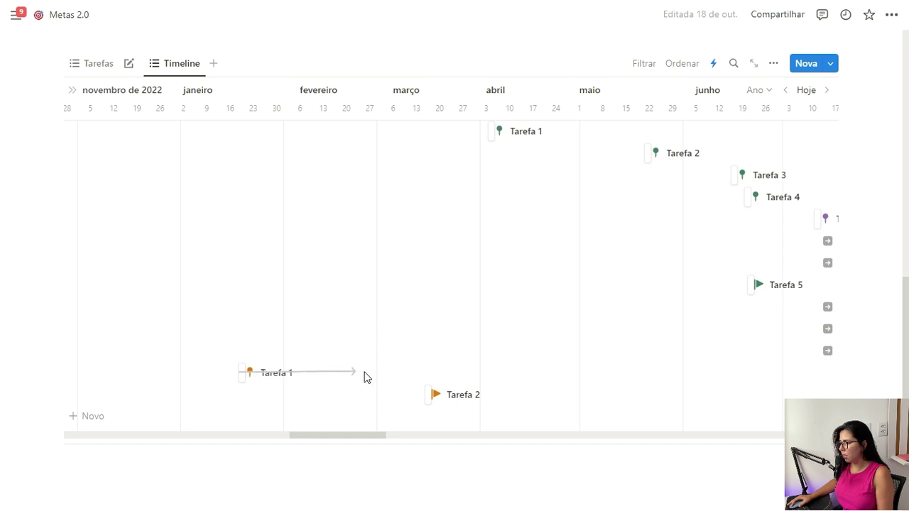
pyautogui.moveTo(420, 403); pyautogui.dragTo(428, 405)
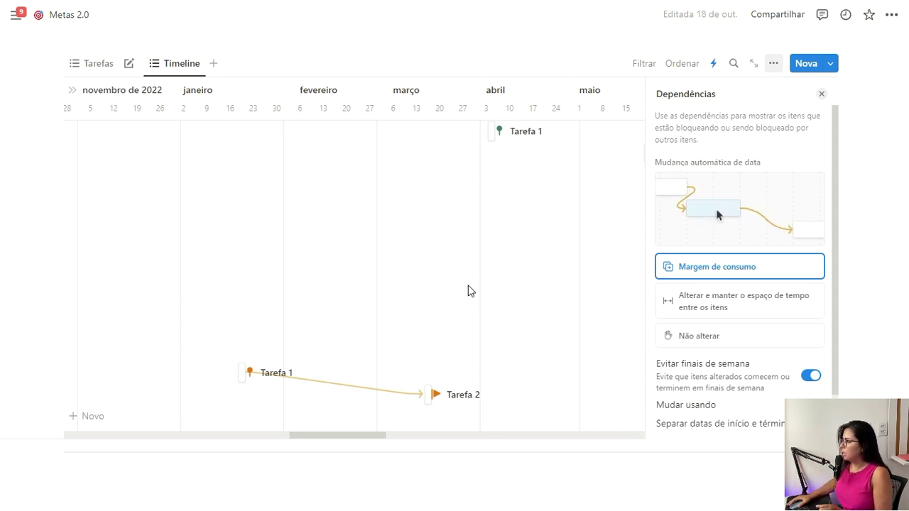
# Try the date-shift options Alterar e manter o espaço de tempo entre os itens and Não alterar, and reselect Margem de consumo
pyautogui.click(686, 313)
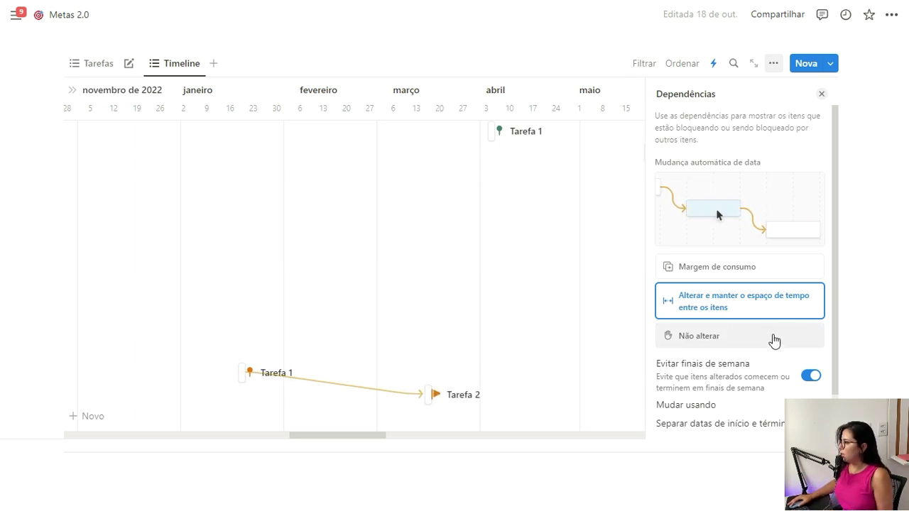
pyautogui.click(800, 340)
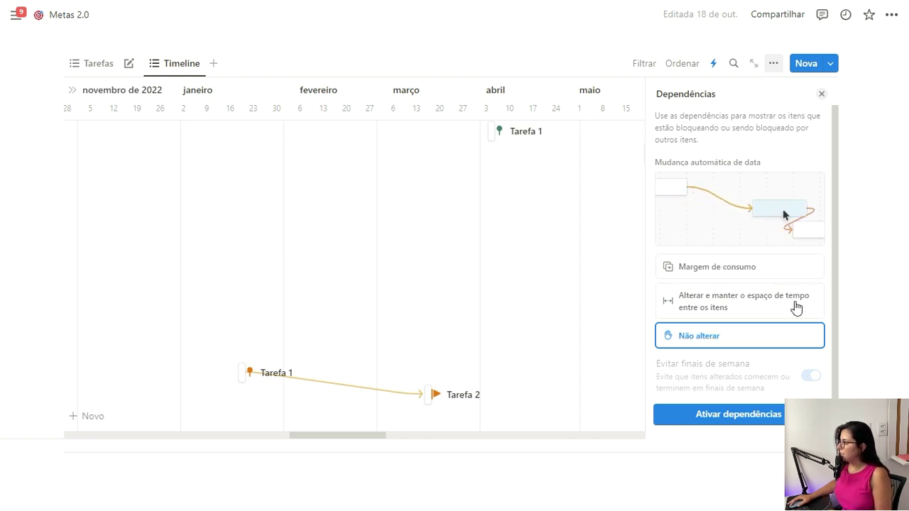
pyautogui.click(719, 271)
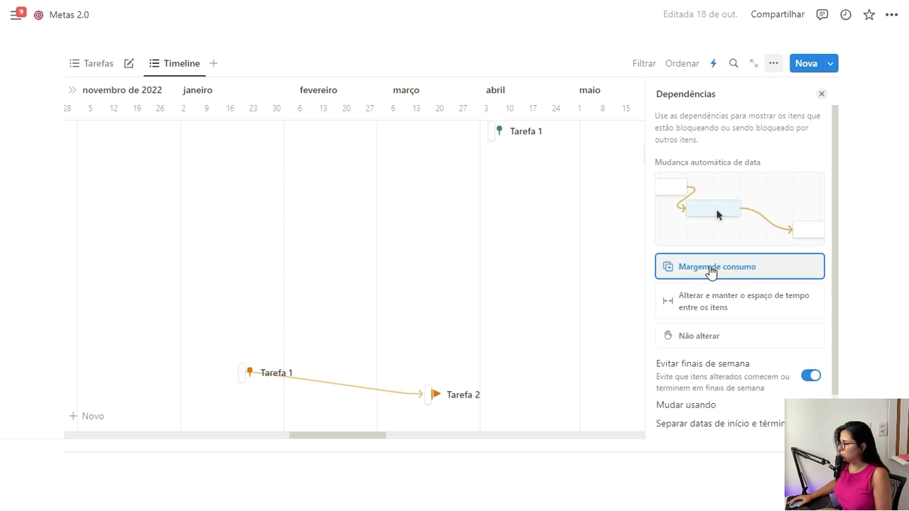
# Turn off Evitar finais de semana, keep Prazo as the shifting date, and activate the dependencies
pyautogui.scroll(-2, 708, 269)
pyautogui.scroll(2, 706, 270)
pyautogui.scroll(-2, 725, 270)
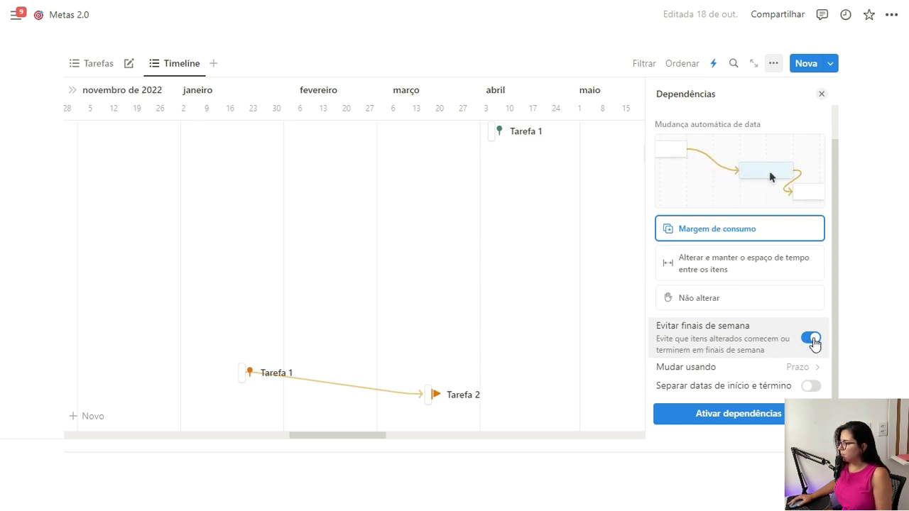
pyautogui.click(812, 339)
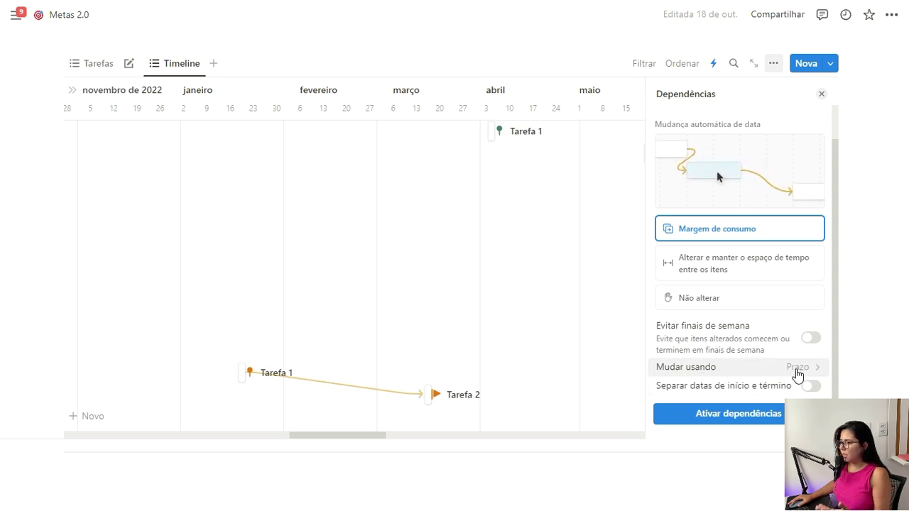
pyautogui.click(797, 375)
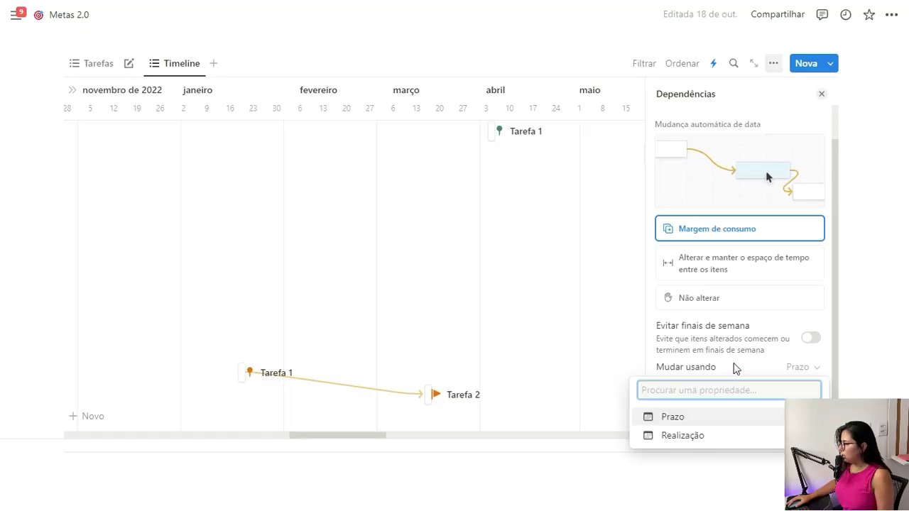
pyautogui.click(789, 336)
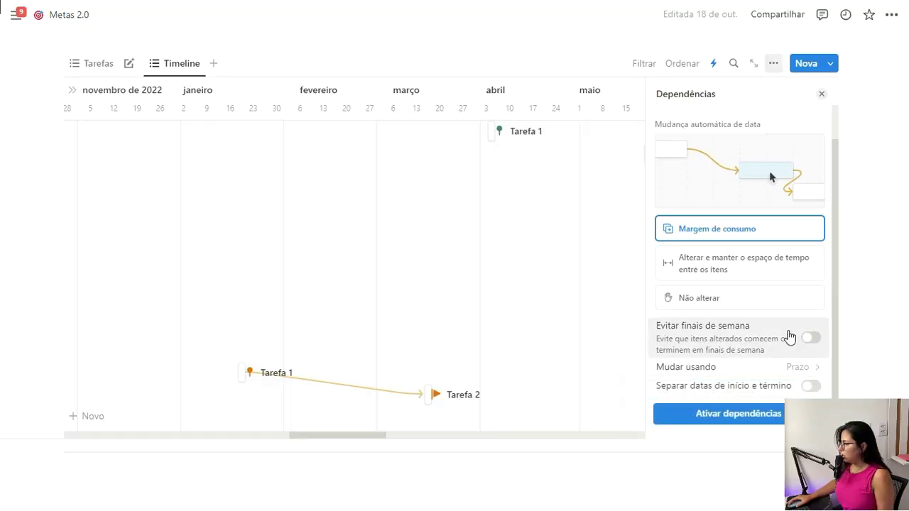
pyautogui.click(717, 422)
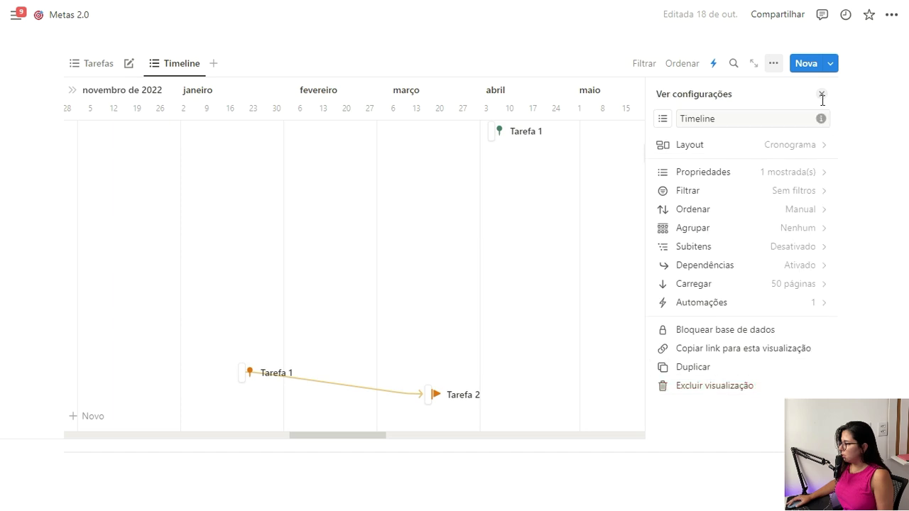
pyautogui.click(585, 225)
# Inspect the Bloqueado por and Bloqueando properties in the orange Tarefa 1 and Tarefa 2 pages
pyautogui.scroll(-3, 425, 306)
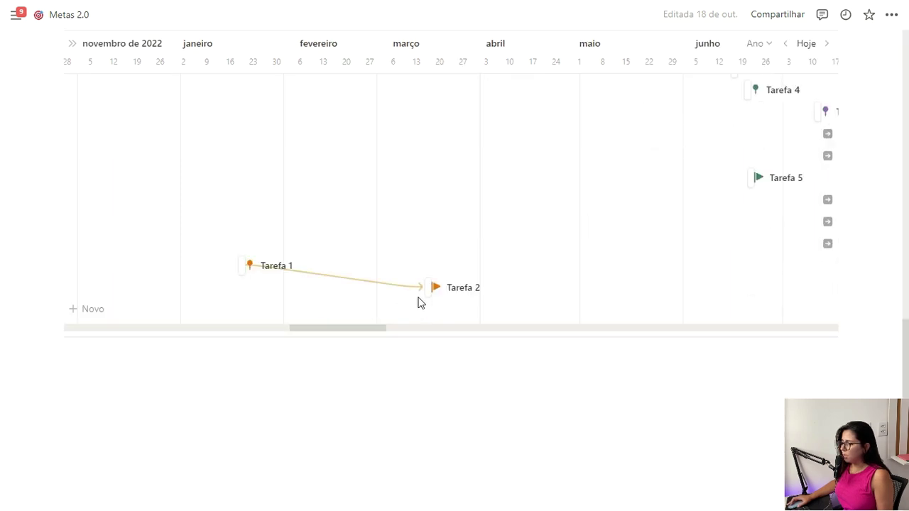
pyautogui.scroll(2, 341, 320)
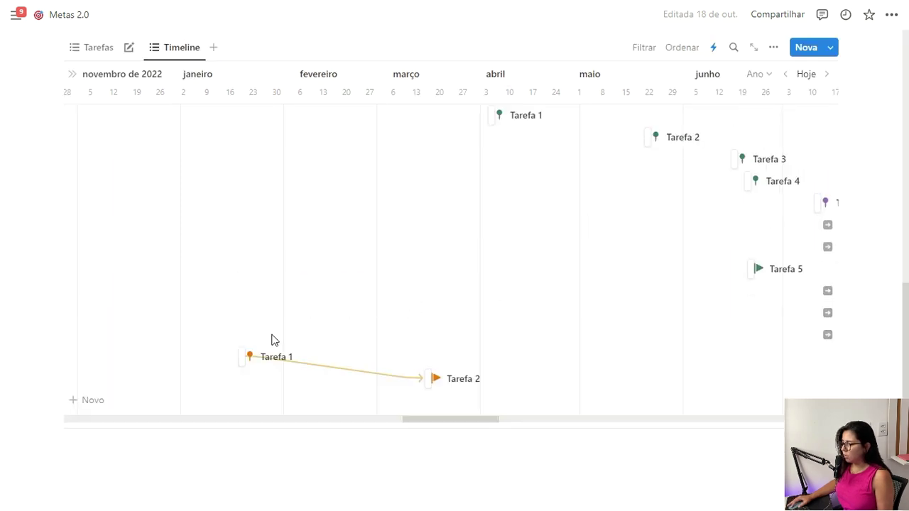
pyautogui.click(242, 366)
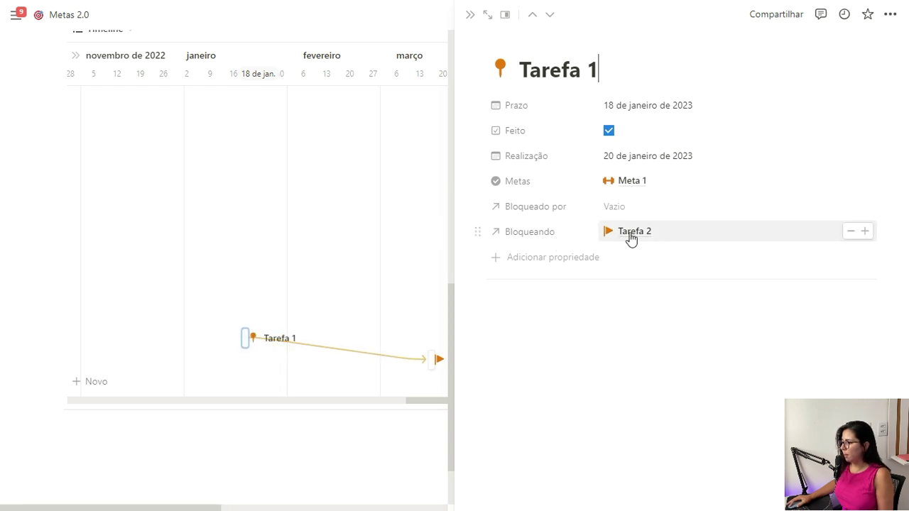
pyautogui.click(435, 371)
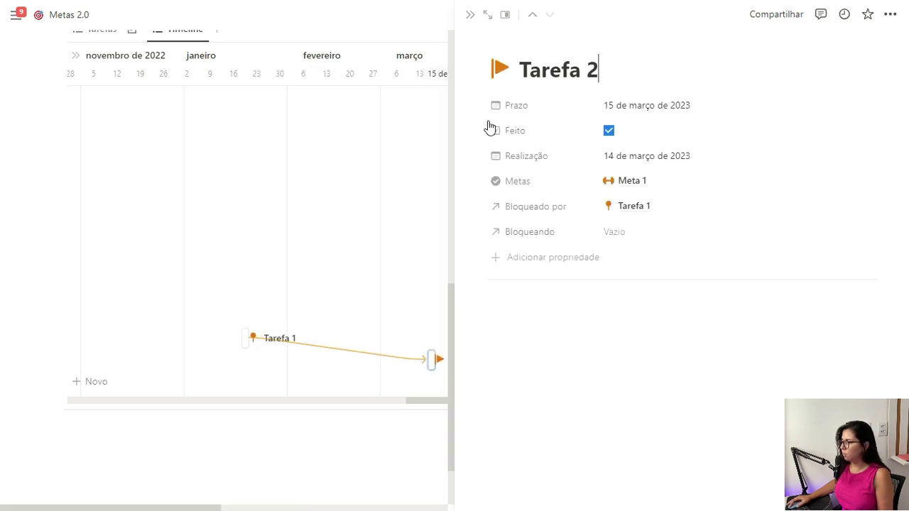
pyautogui.click(470, 15)
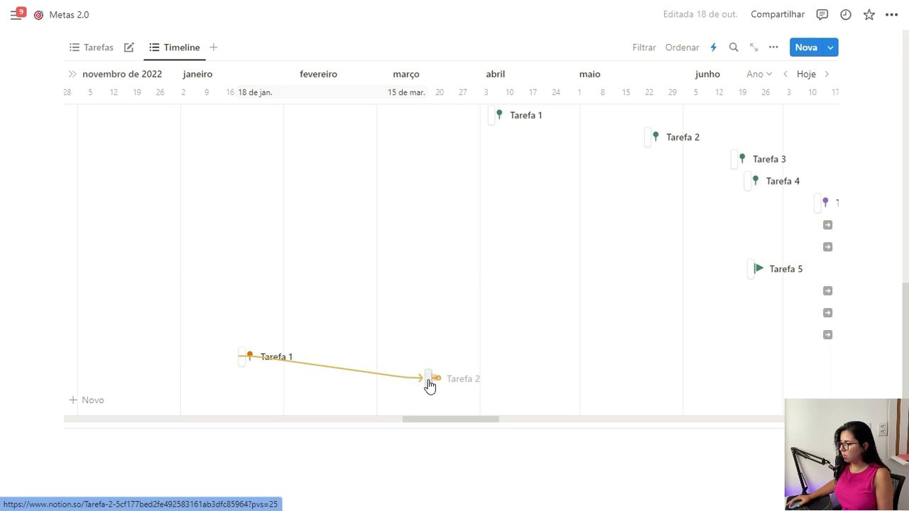
# Hide the Bloqueado por and Bloqueando properties on the task pages, working from the orange Tarefa 2
pyautogui.click(427, 384)
pyautogui.click(482, 206)
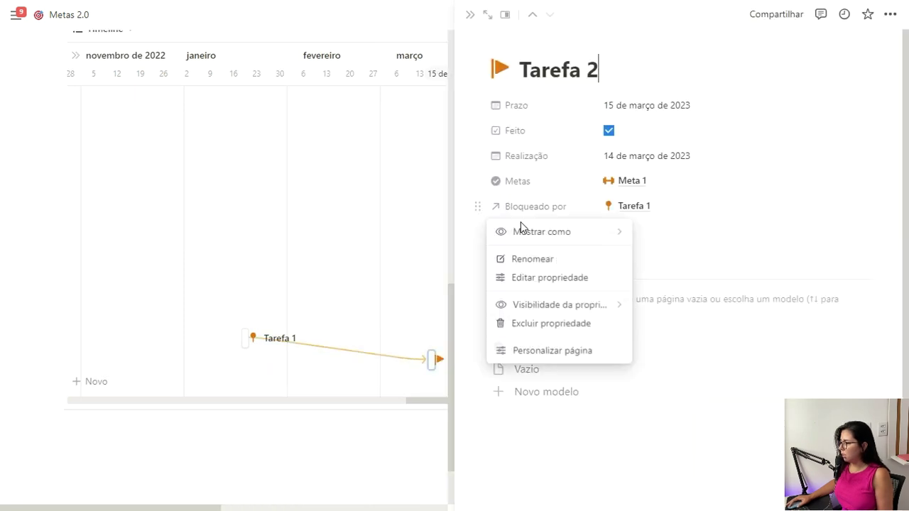
pyautogui.moveTo(611, 305)
pyautogui.click(664, 326)
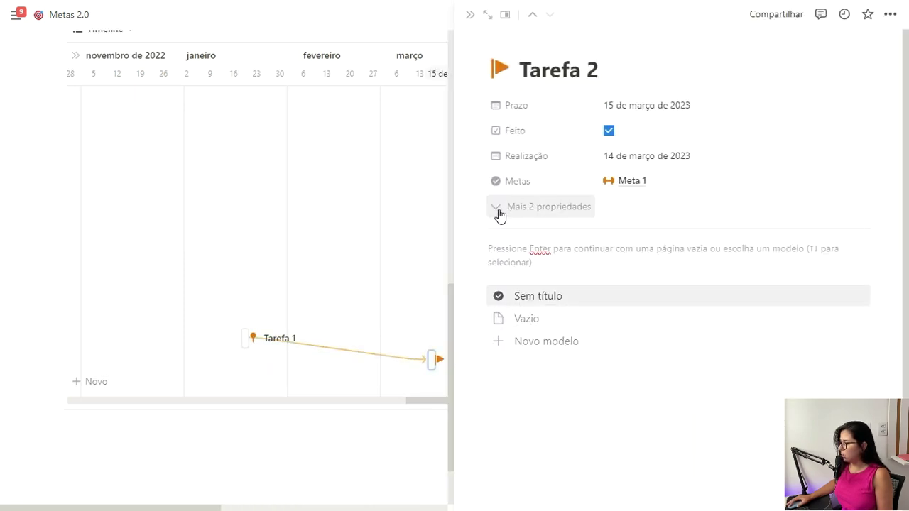
pyautogui.click(512, 207)
pyautogui.click(519, 278)
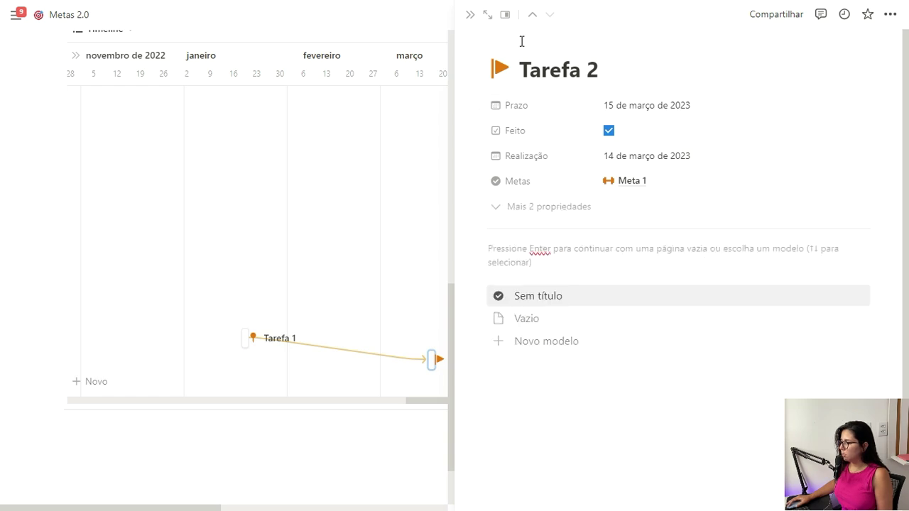
pyautogui.click(471, 17)
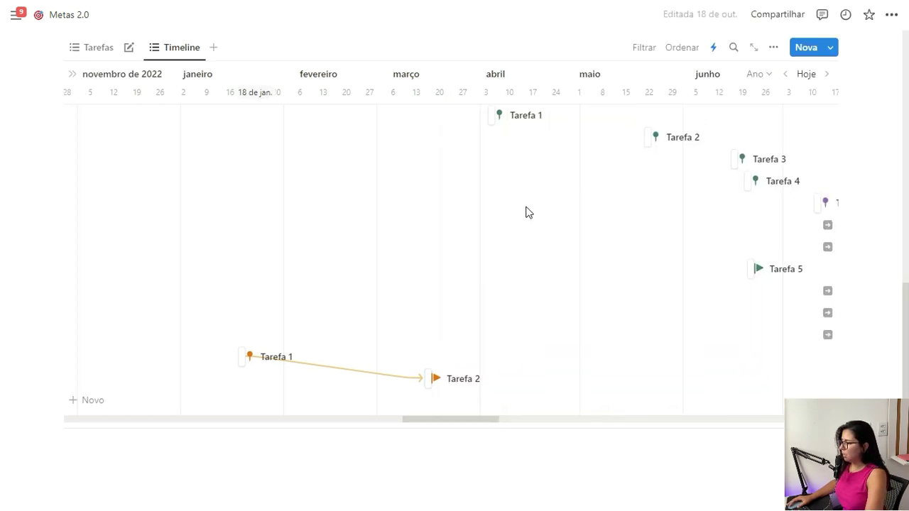
# Look over the tasks along the timeline and check the available time scales
pyautogui.hscroll(2, 469, 205)
pyautogui.hscroll(-2, 471, 203)
pyautogui.hscroll(5, 477, 203)
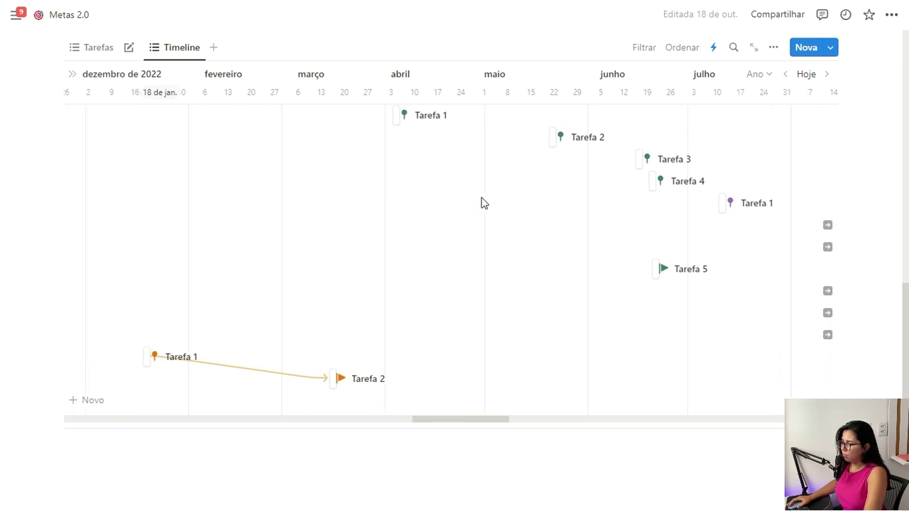
pyautogui.hscroll(-1, 552, 187)
pyautogui.click(760, 73)
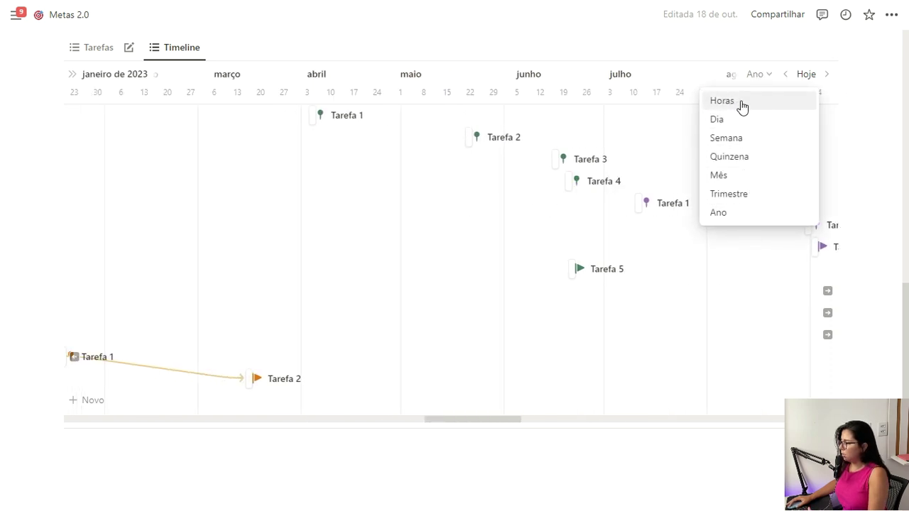
pyautogui.click(757, 76)
pyautogui.hscroll(4, 533, 206)
pyautogui.hscroll(-9, 522, 217)
pyautogui.hscroll(12, 511, 225)
pyautogui.hscroll(-11, 513, 225)
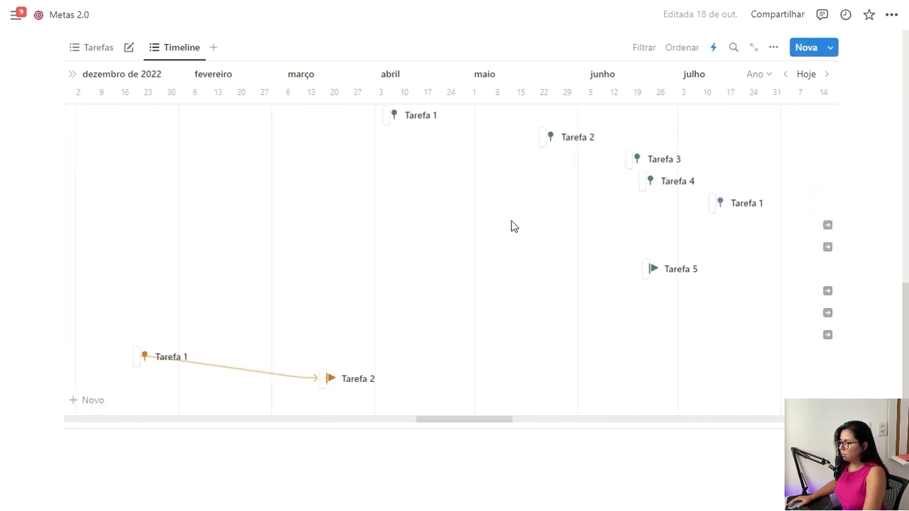
pyautogui.hscroll(1, 514, 226)
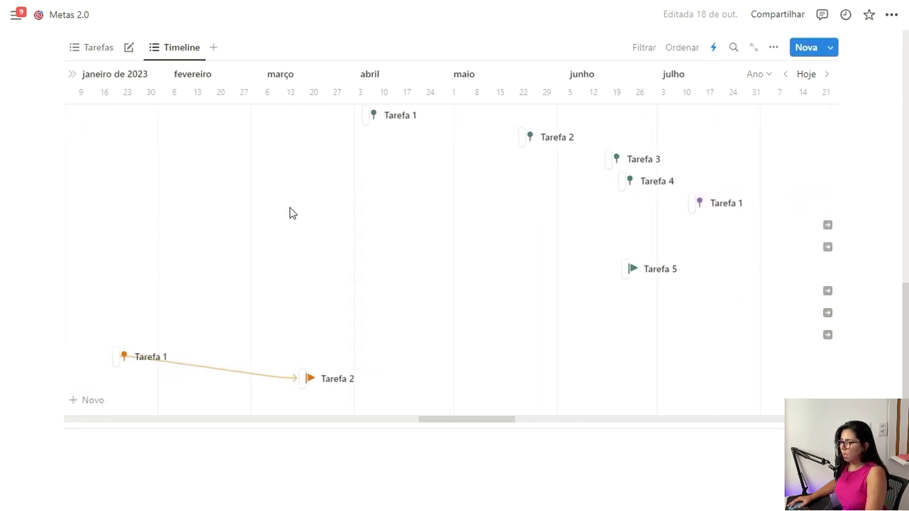
# Show the task table beside the timeline, look at the later months of 2023, and hide the table again
pyautogui.click(72, 76)
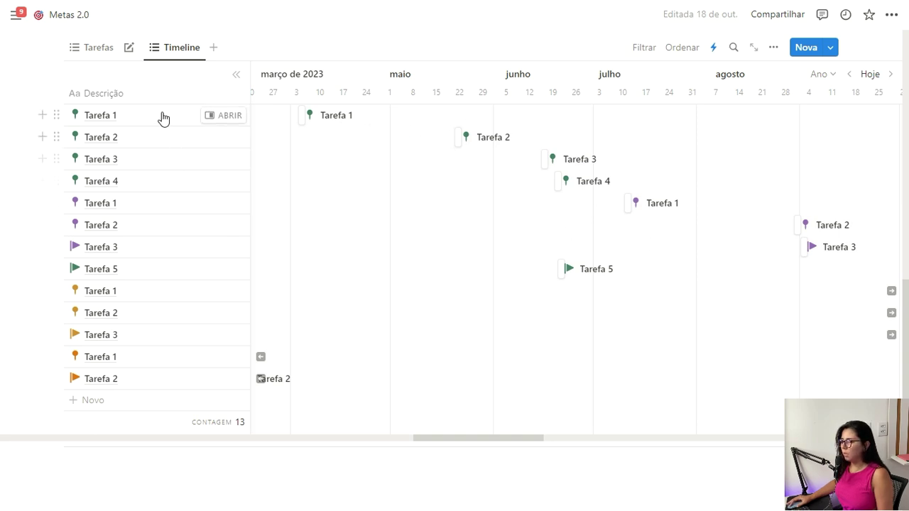
pyautogui.hscroll(10, 498, 233)
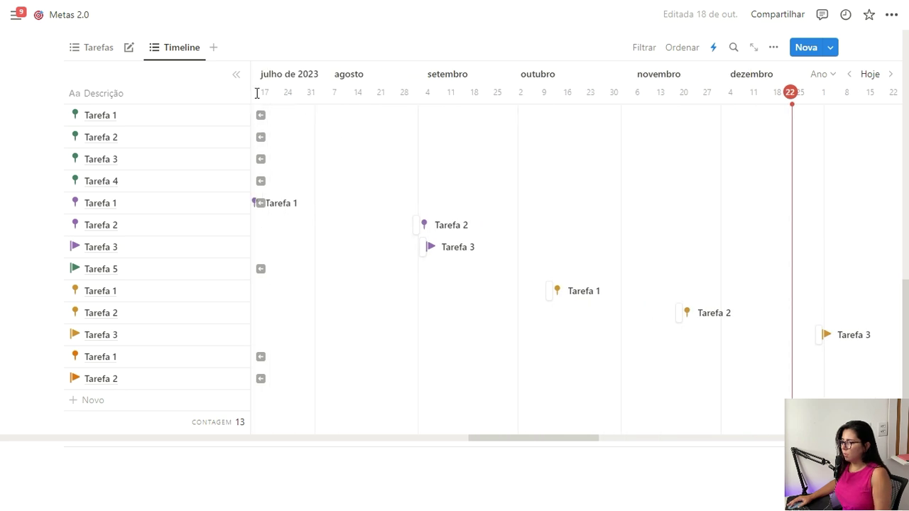
pyautogui.click(236, 74)
# Link the green tasks with dependencies in sequence, from Tarefa 1 through Tarefa 2, 3 and 4 to Tarefa 5
pyautogui.hscroll(-5, 355, 249)
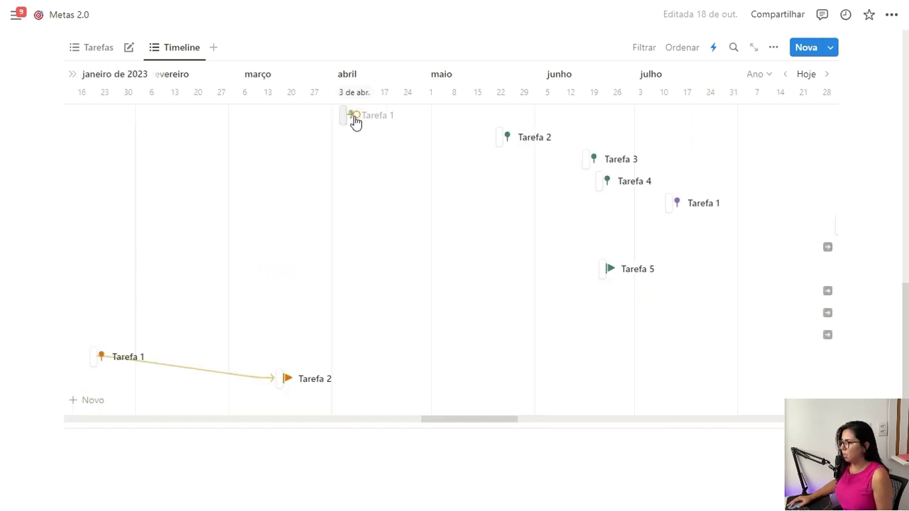
pyautogui.moveTo(491, 140); pyautogui.dragTo(494, 140)
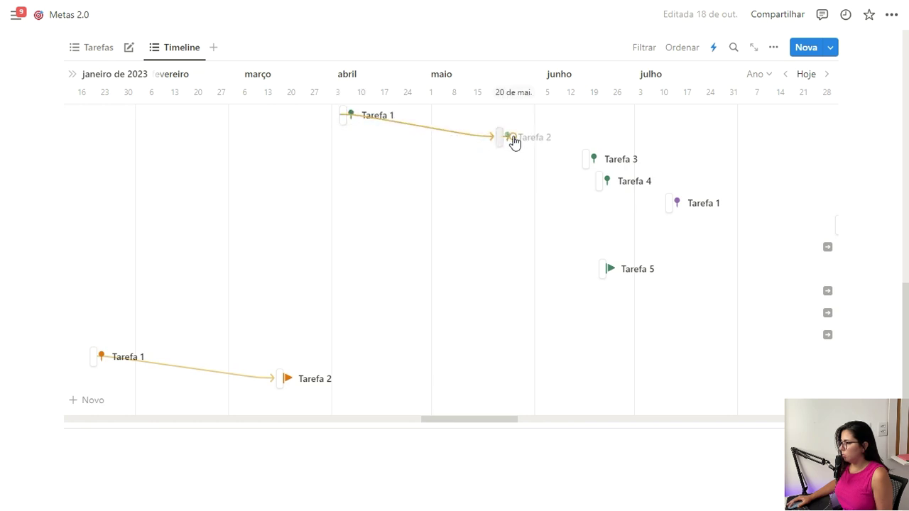
pyautogui.moveTo(579, 157); pyautogui.dragTo(615, 187)
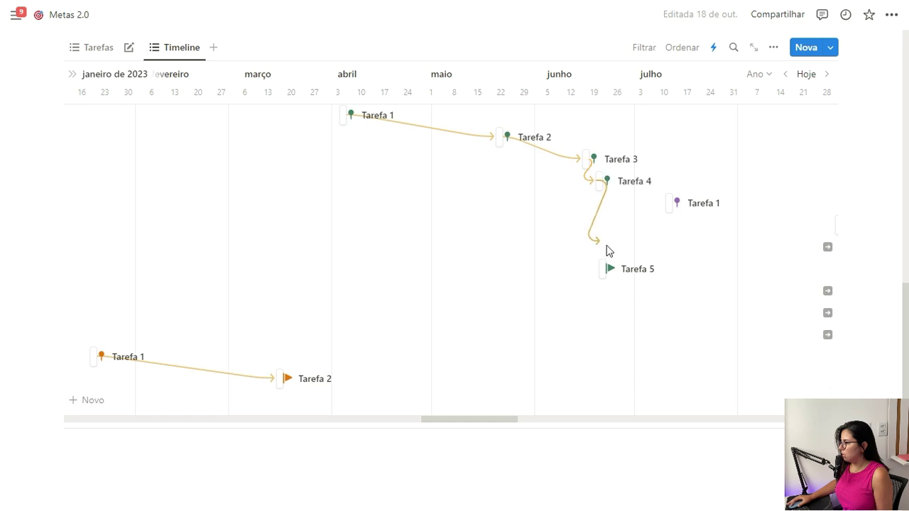
pyautogui.moveTo(607, 246); pyautogui.dragTo(603, 270)
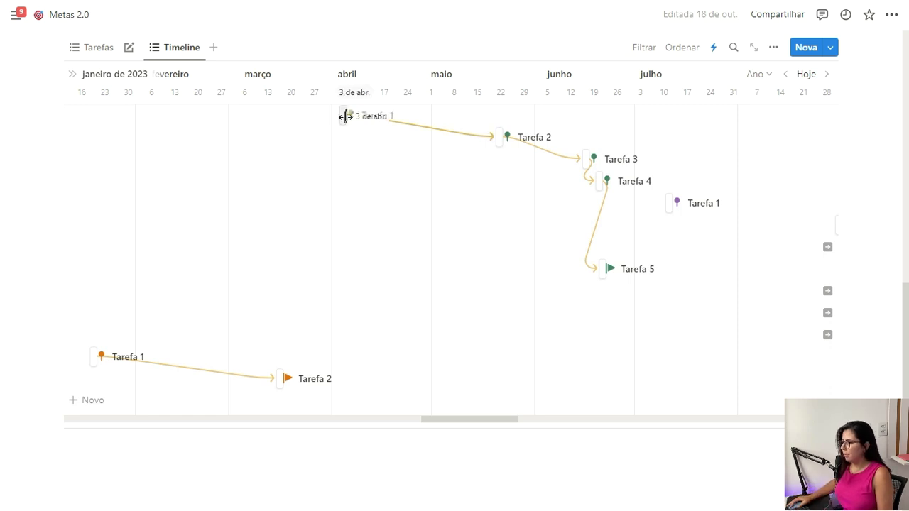
pyautogui.moveTo(581, 265)
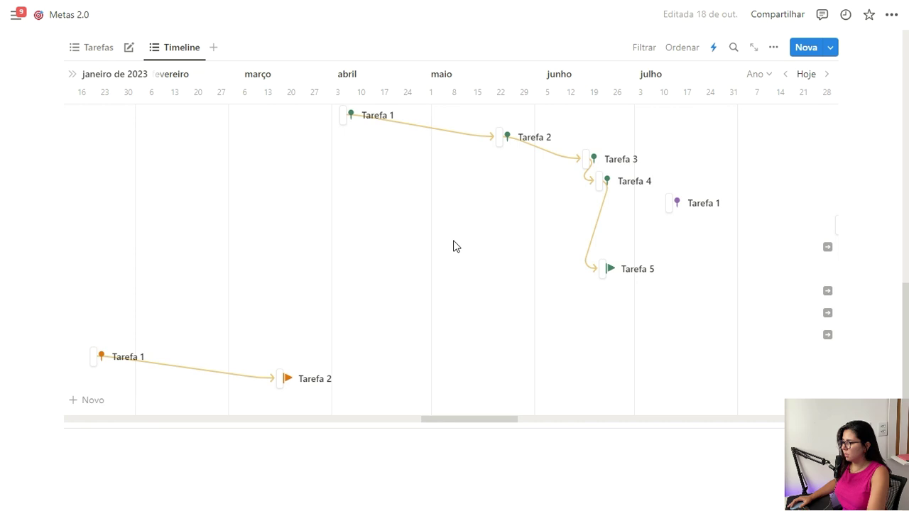
# Show the Metas property next to the task names on the timeline
pyautogui.hscroll(5, 456, 236)
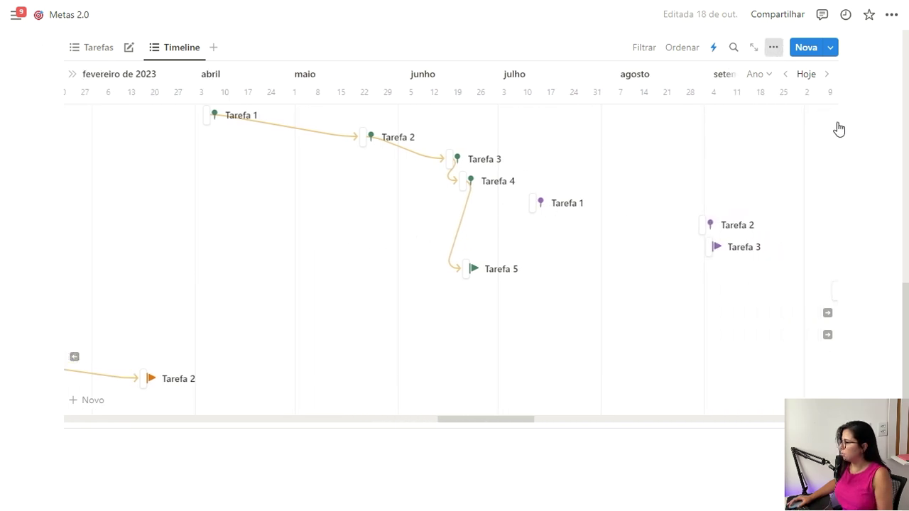
pyautogui.click(796, 156)
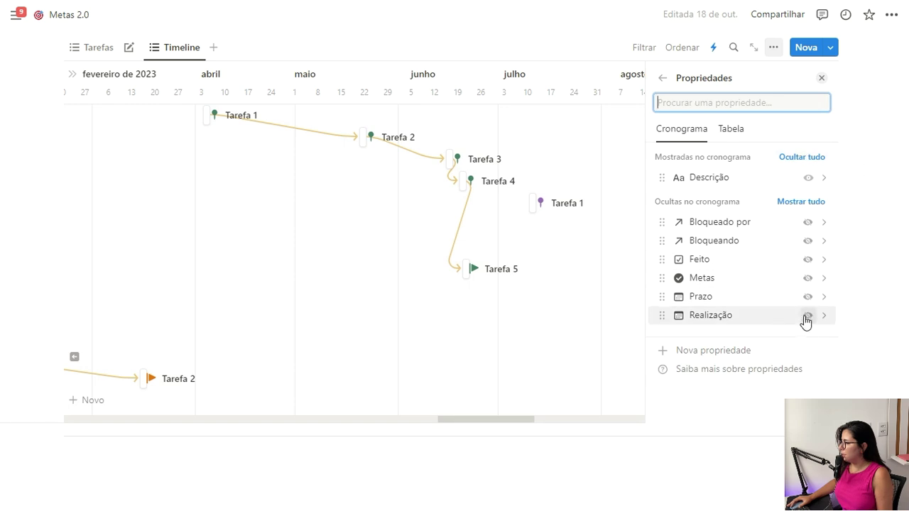
pyautogui.click(808, 278)
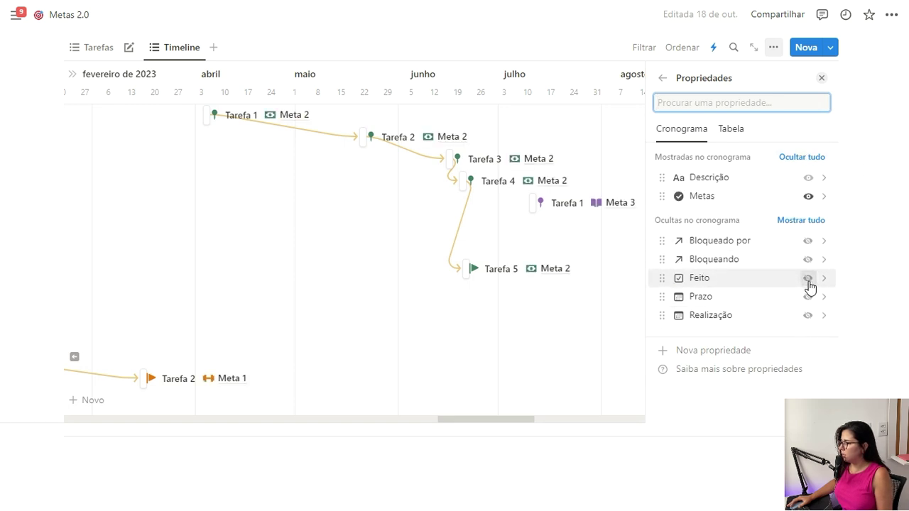
pyautogui.click(822, 79)
# Link the purple tasks and the yellow tasks with dependencies, each chain running from Tarefa 1 through Tarefa 2 to Tarefa 3
pyautogui.hscroll(5, 481, 276)
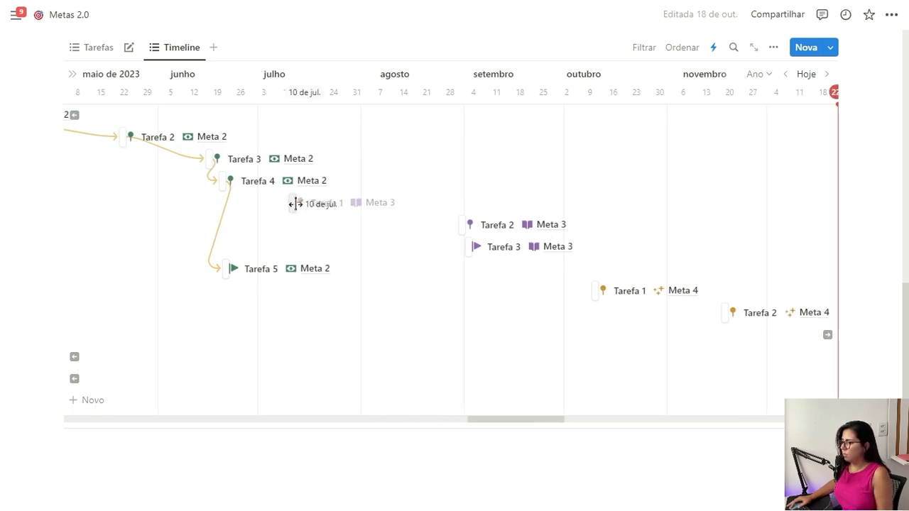
pyautogui.moveTo(305, 207); pyautogui.dragTo(469, 250)
pyautogui.hscroll(3, 655, 238)
pyautogui.hscroll(2, 655, 237)
pyautogui.moveTo(257, 296); pyautogui.dragTo(376, 317)
pyautogui.moveTo(380, 314)
pyautogui.mouseDown()
pyautogui.moveTo(520, 351)
pyautogui.moveTo(517, 335)
pyautogui.mouseUp()
# Hide the Metas property on the timeline and show the Feito checkbox instead
pyautogui.click(772, 51)
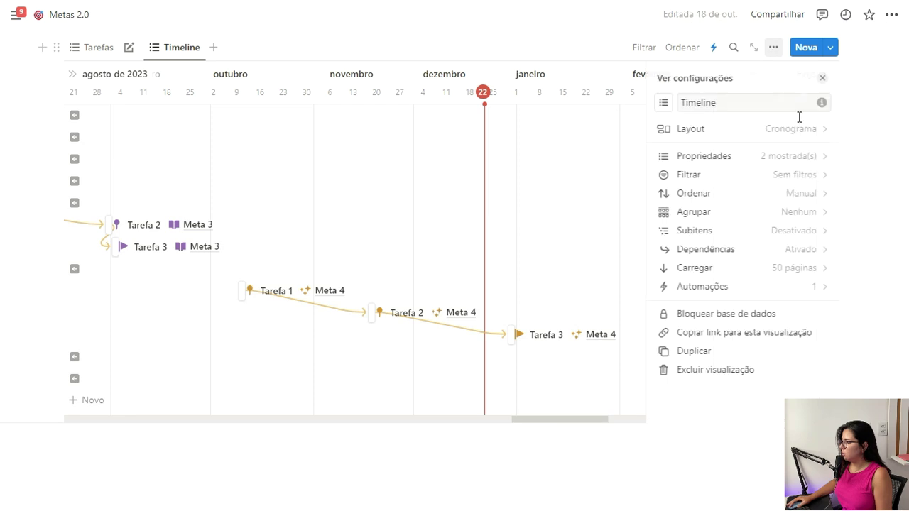
pyautogui.click(810, 158)
pyautogui.click(808, 197)
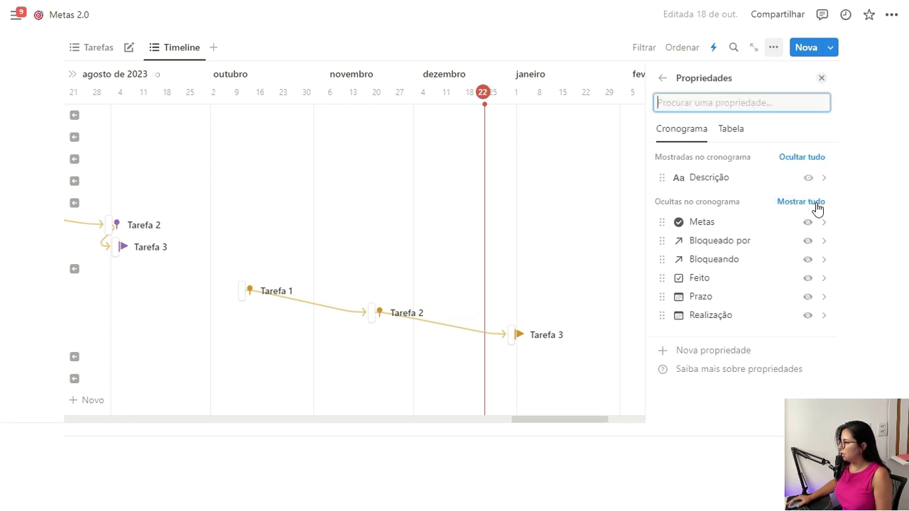
pyautogui.click(809, 278)
pyautogui.click(822, 78)
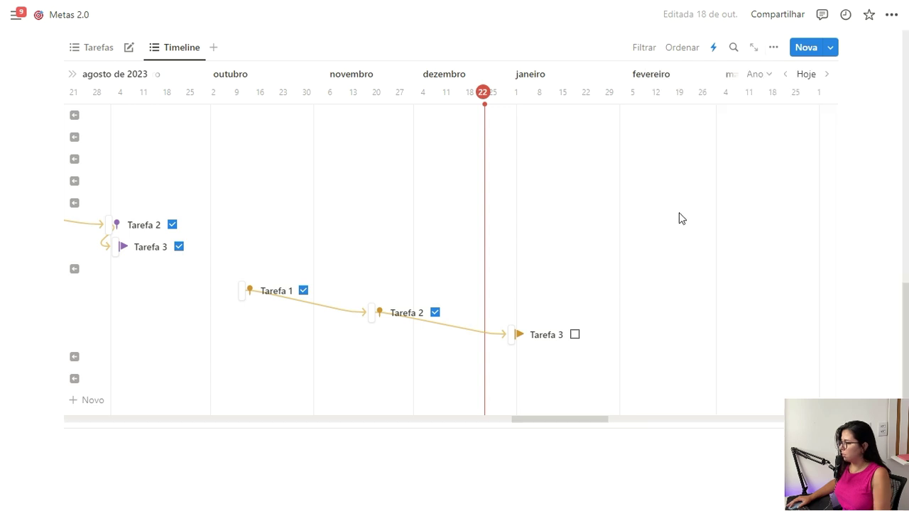
# Look over the dependency chains and Feito checkboxes of all goals across the timeline
pyautogui.hscroll(-15, 565, 282)
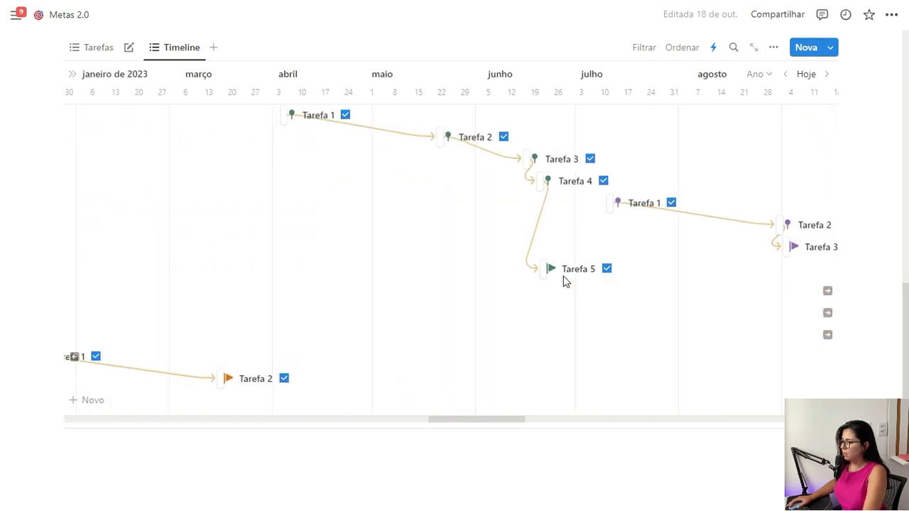
pyautogui.hscroll(-5, 540, 284)
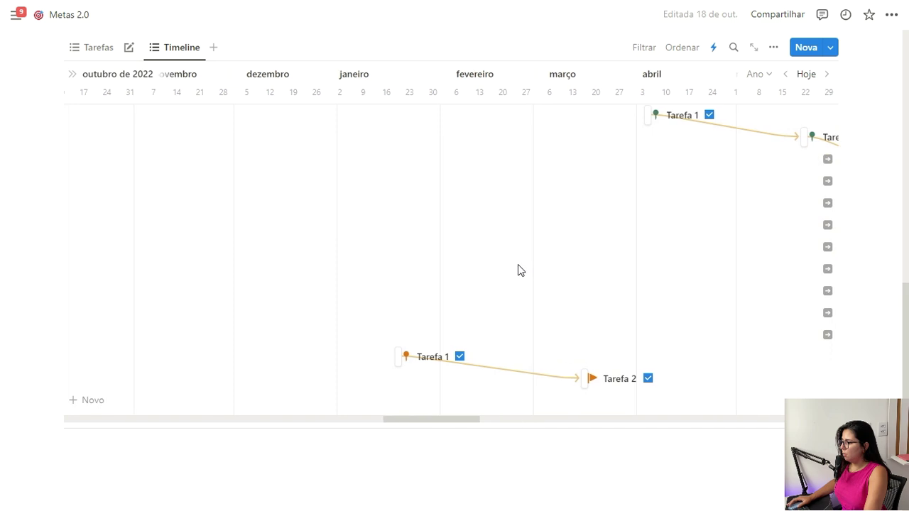
pyautogui.hscroll(6, 518, 268)
pyautogui.hscroll(5, 518, 265)
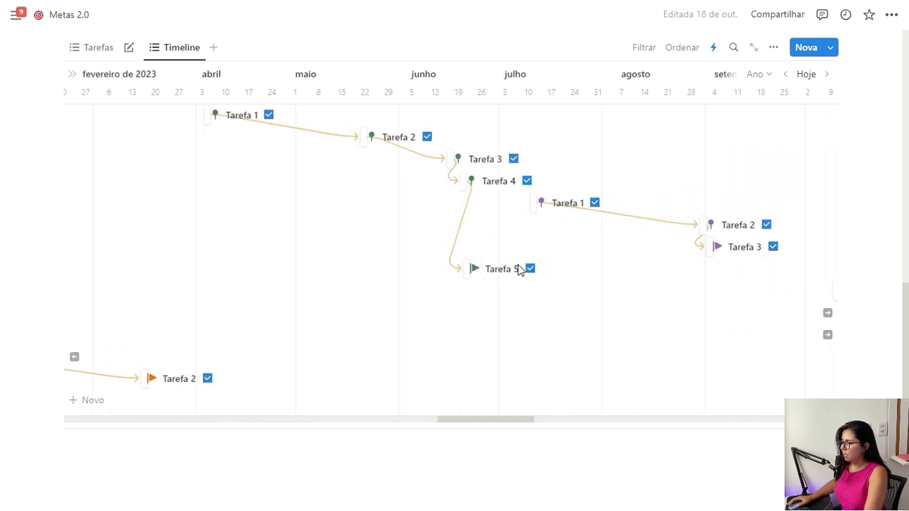
pyautogui.hscroll(1, 518, 269)
pyautogui.hscroll(10, 476, 248)
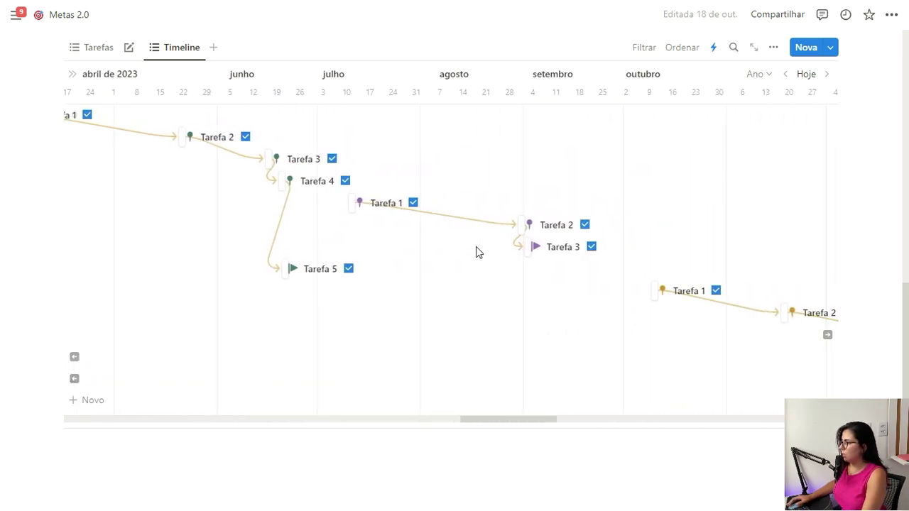
pyautogui.hscroll(-10, 476, 247)
# Set the automatic date shift for dependencies to "Alterar e manter o espaço de tempo entre os itens"
pyautogui.scroll(1, 476, 246)
pyautogui.click(774, 89)
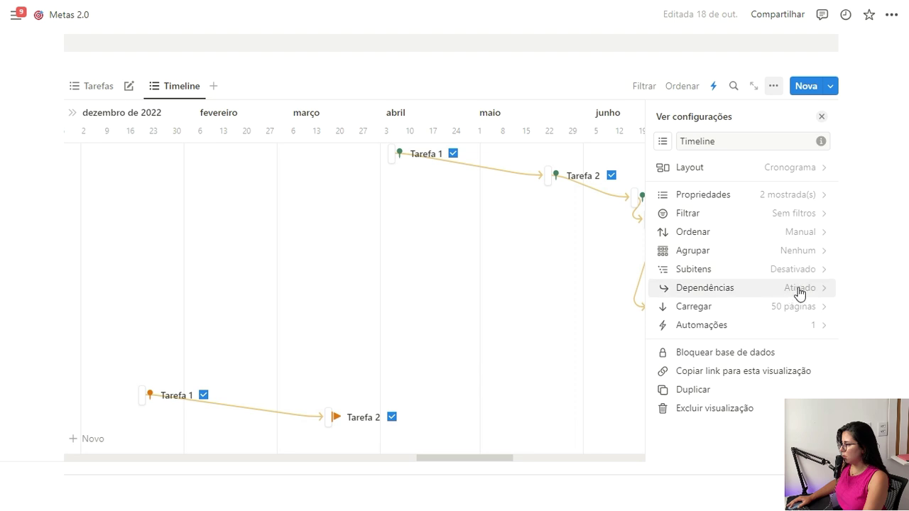
pyautogui.click(800, 290)
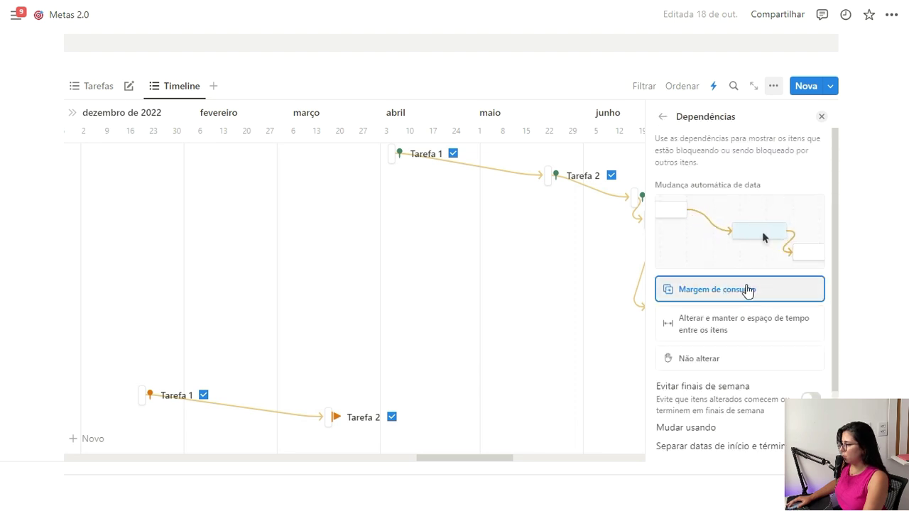
pyautogui.click(765, 329)
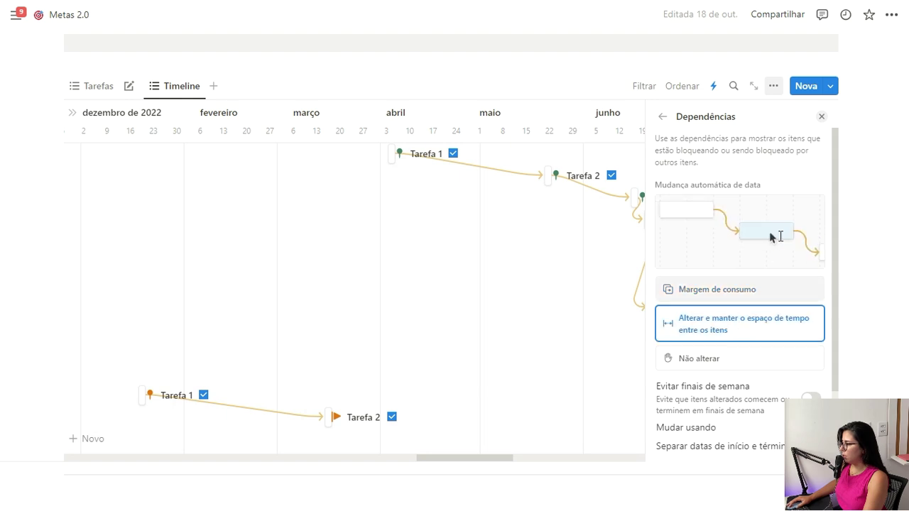
pyautogui.click(822, 117)
# Test the dependency date shift by moving the green Tarefa 2 to 27 de maio and back to mid-May
pyautogui.hscroll(2, 560, 269)
pyautogui.hscroll(2, 560, 269)
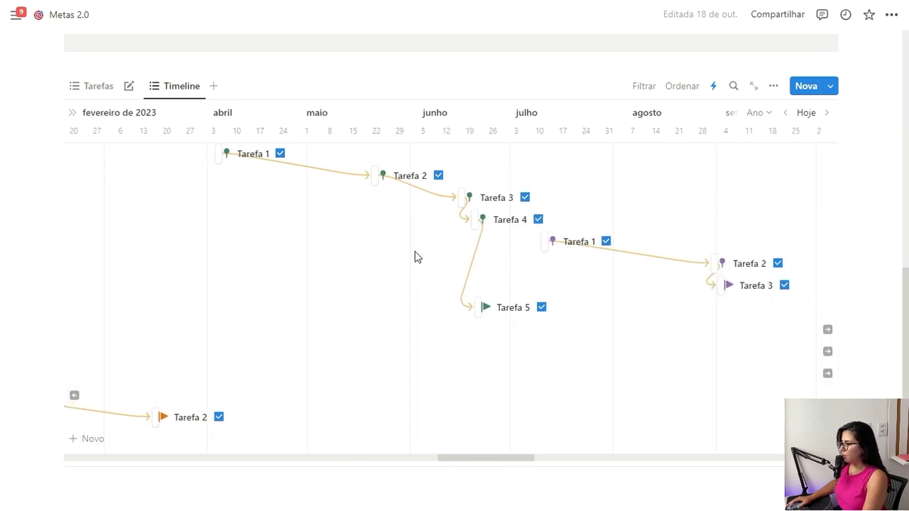
pyautogui.moveTo(376, 179); pyautogui.dragTo(400, 189)
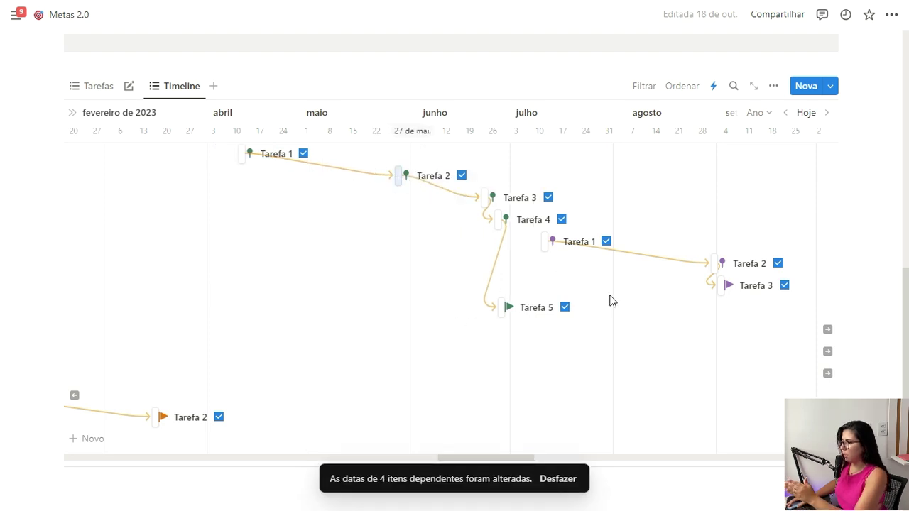
pyautogui.moveTo(406, 189); pyautogui.dragTo(360, 187)
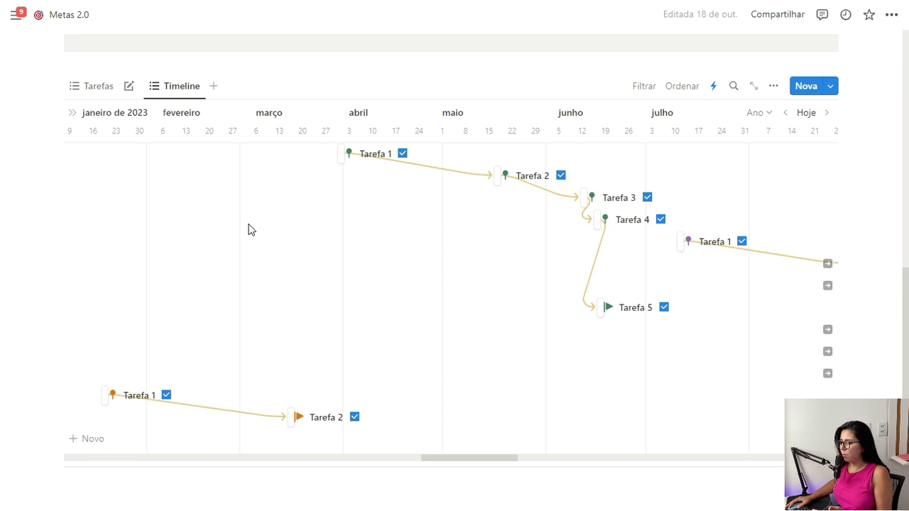
pyautogui.scroll(-3, 255, 277)
pyautogui.scroll(2, 352, 268)
pyautogui.scroll(2, 370, 264)
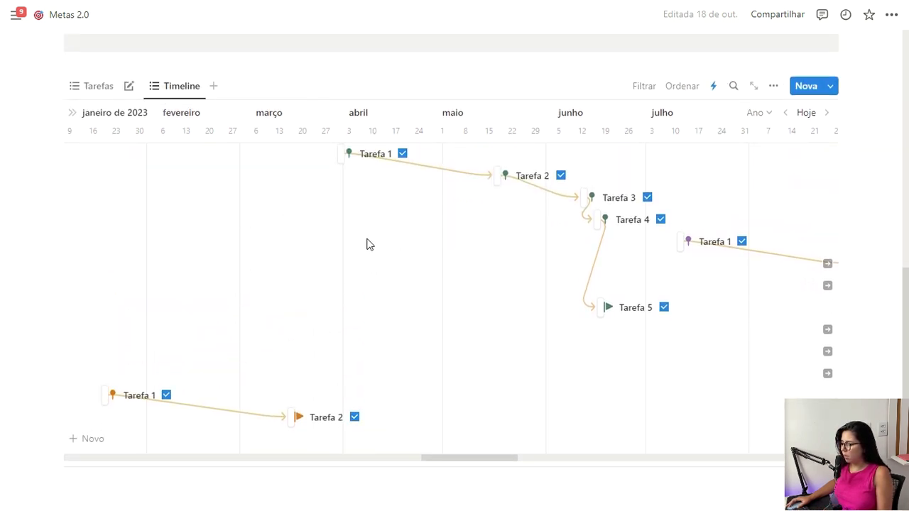
# Add a task named "Nova tarefa" below the existing tasks on the timeline, starting on 22 December 2023
pyautogui.scroll(-2, 369, 241)
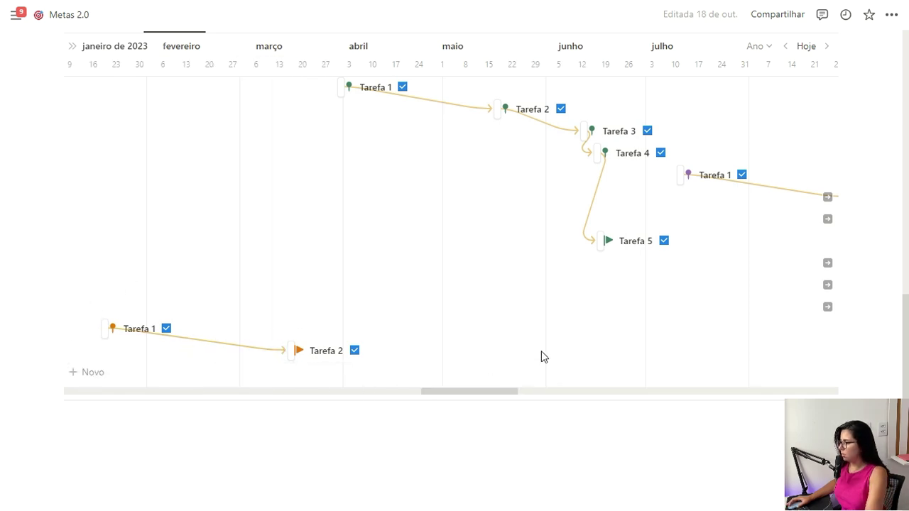
pyautogui.hscroll(6, 542, 351)
pyautogui.hscroll(5, 541, 357)
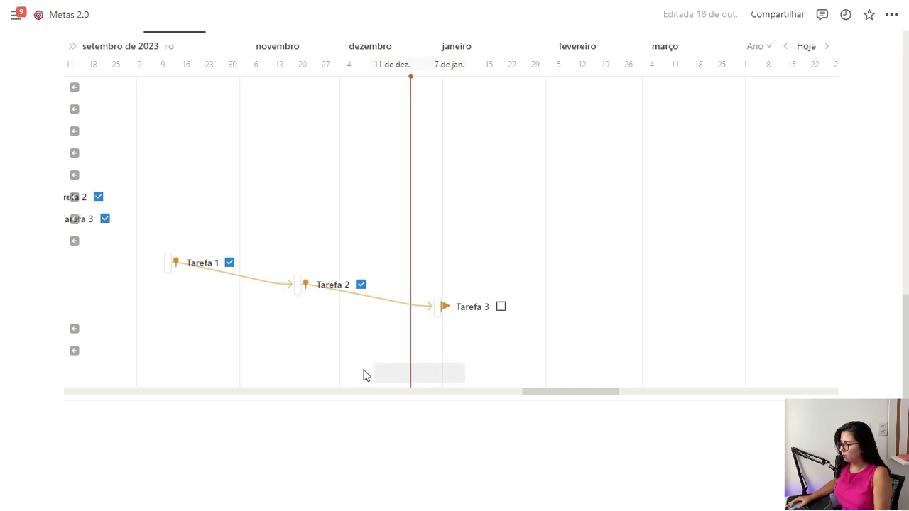
pyautogui.click(410, 371)
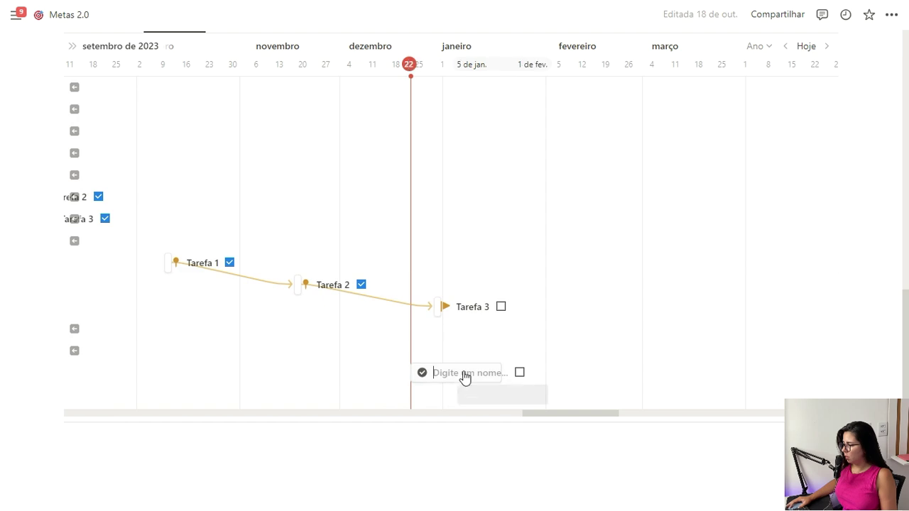
pyautogui.write('Nova t')
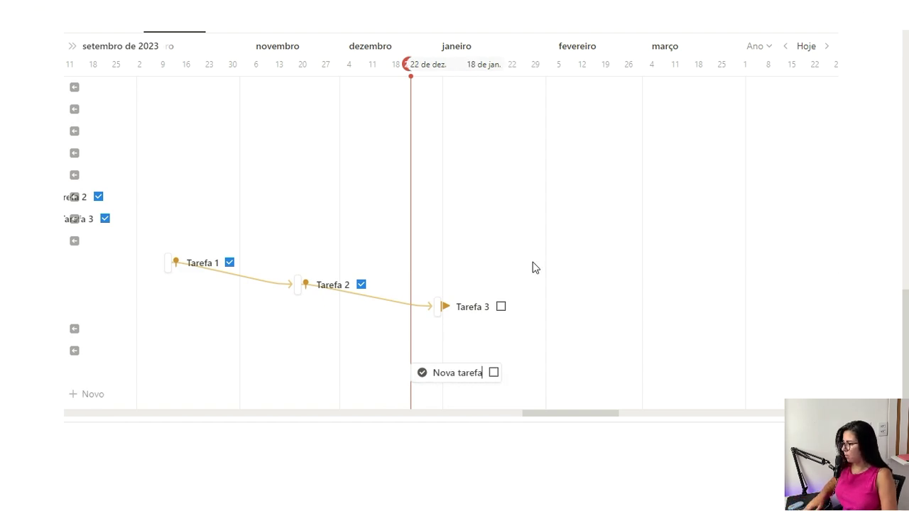
pyautogui.write('arefa')
# Remove the end date from Nova tarefa's Prazo, keeping only 22 de dezembro de 2023, and close its page
pyautogui.click(449, 380)
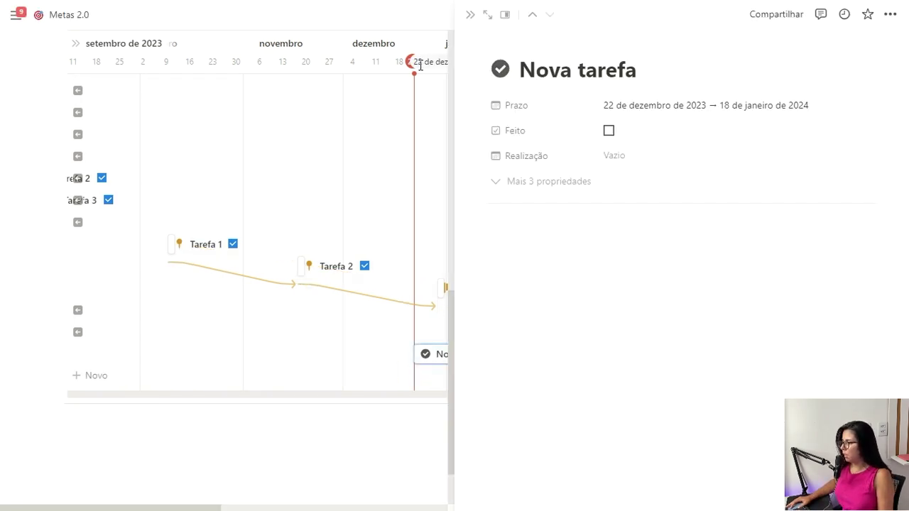
pyautogui.click(640, 110)
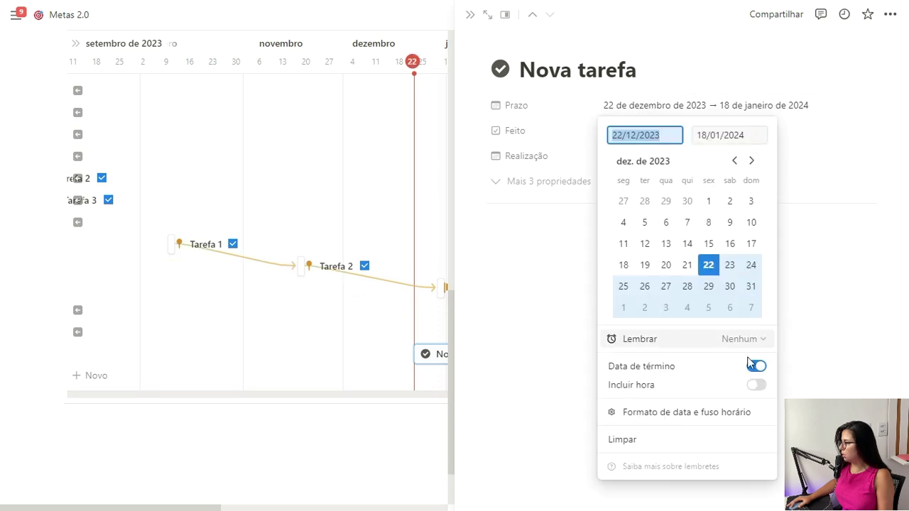
pyautogui.click(756, 366)
pyautogui.click(549, 58)
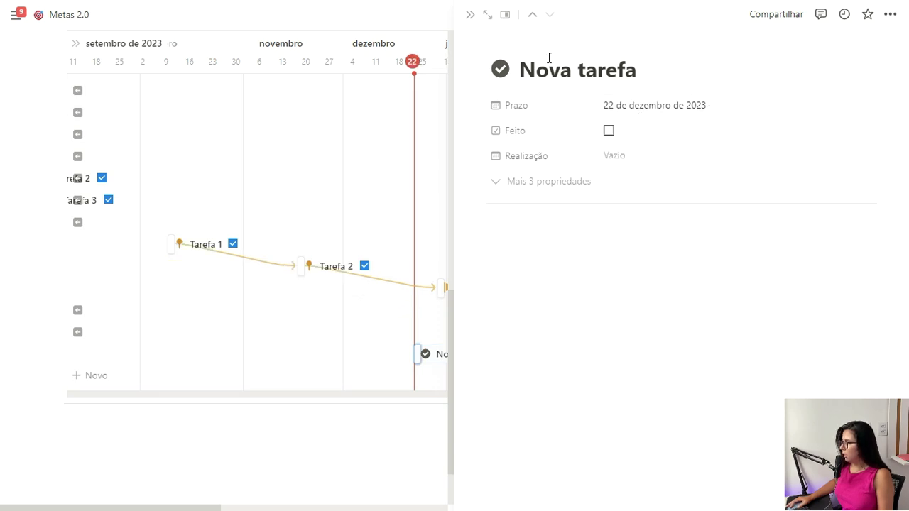
pyautogui.click(468, 20)
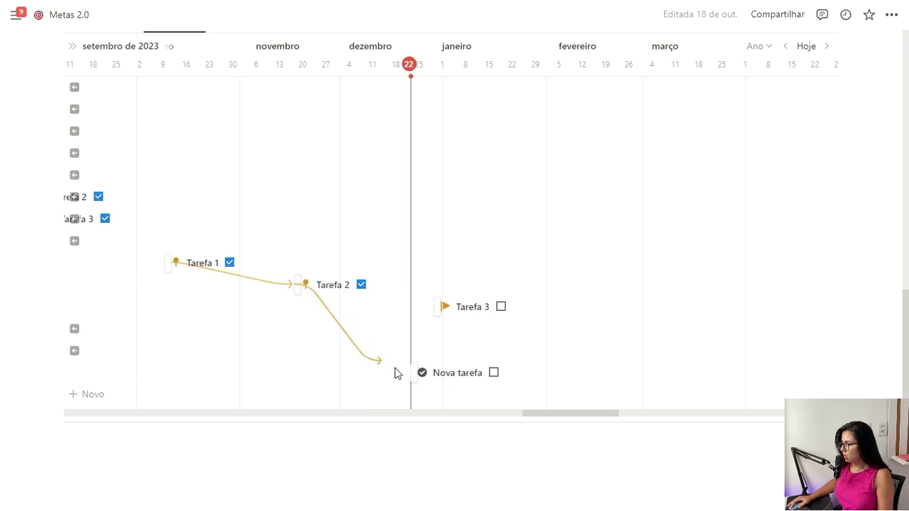
# Insert Nova tarefa into the yellow dependency chain between Tarefa 2 and Tarefa 3
pyautogui.moveTo(408, 377)
pyautogui.mouseDown()
pyautogui.moveTo(419, 378)
pyautogui.moveTo(446, 337)
pyautogui.moveTo(437, 309)
pyautogui.mouseUp()
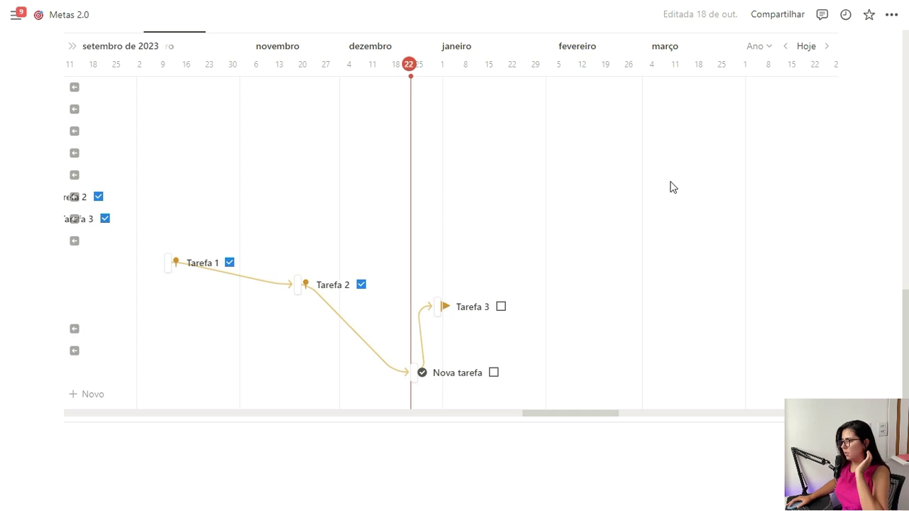
pyautogui.hscroll(-10, 574, 214)
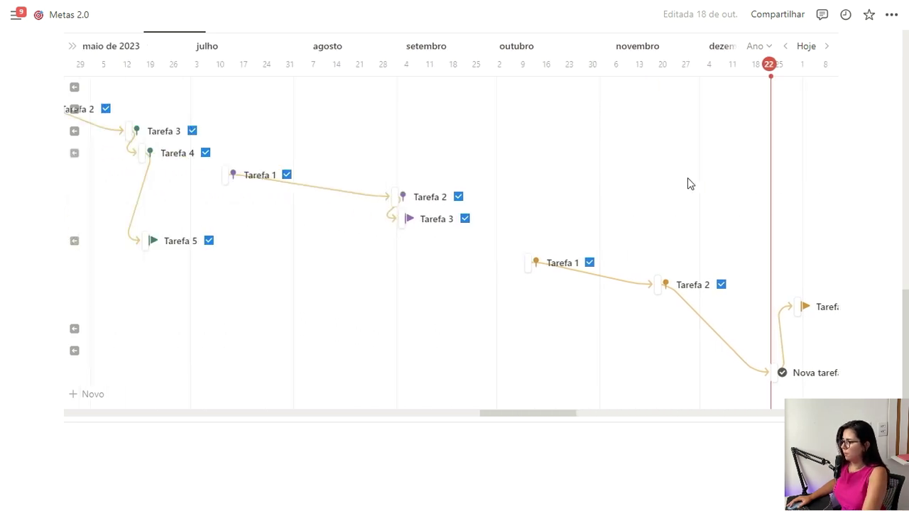
pyautogui.hscroll(5, 687, 183)
# Change Nova tarefa's page icon to the yellow pin used by the other tasks of its goal
pyautogui.click(479, 380)
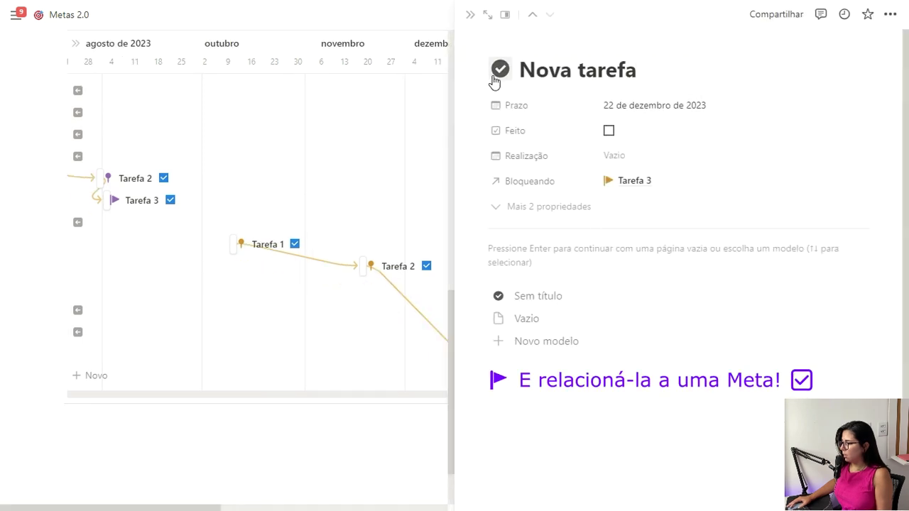
pyautogui.click(497, 71)
pyautogui.moveTo(402, 178)
pyautogui.click(426, 202)
pyautogui.click(469, 14)
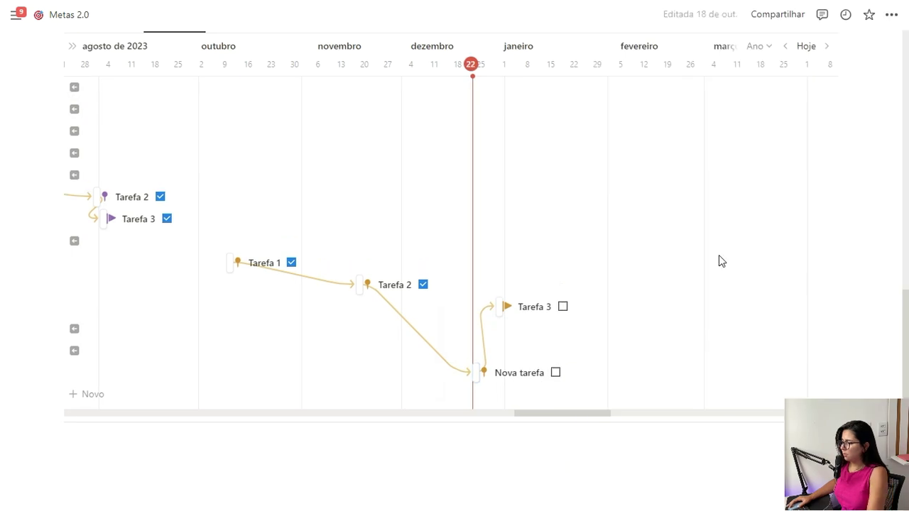